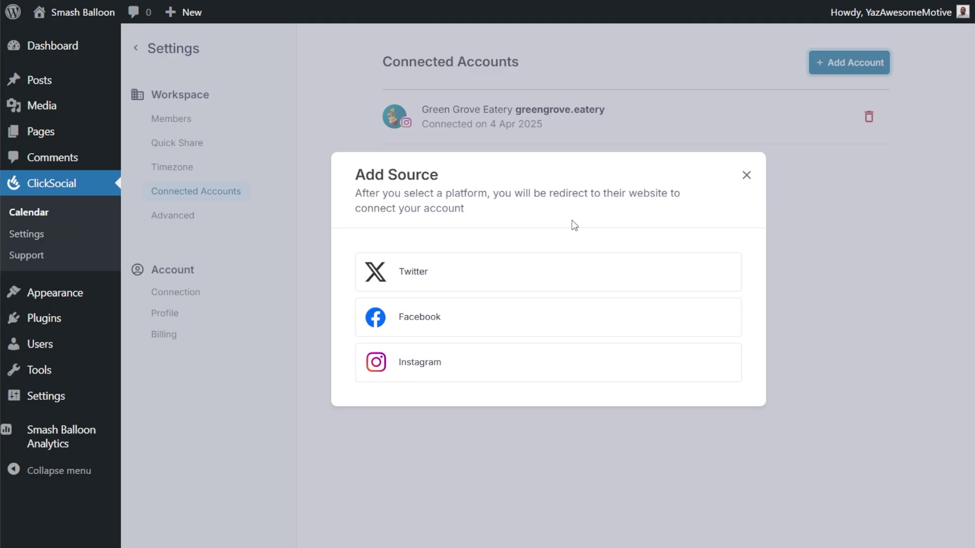
Add Facebook as a source and grant Click Social access to only the Green Grove Eatery Page.
{"action": "left_click", "coordinate": [457, 328]}
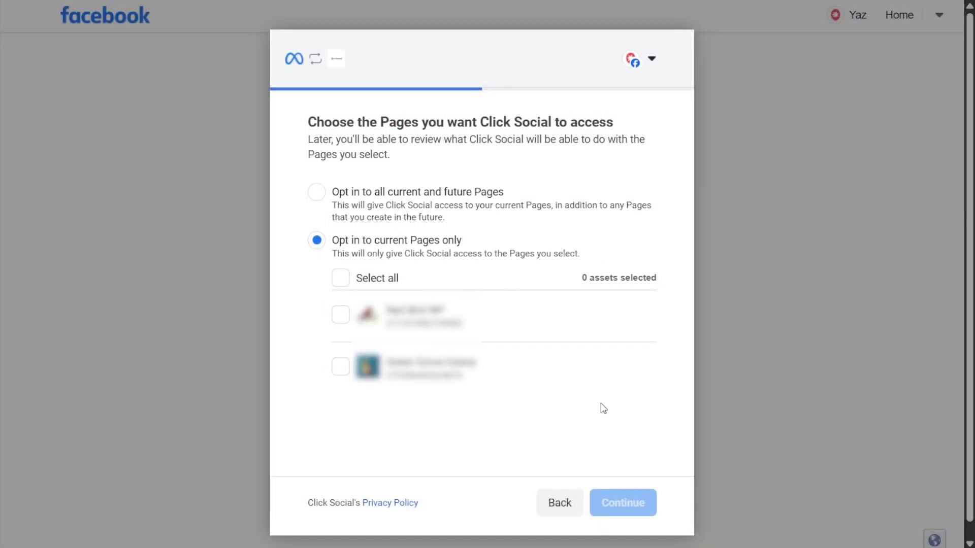
{"action": "left_click", "coordinate": [440, 373]}
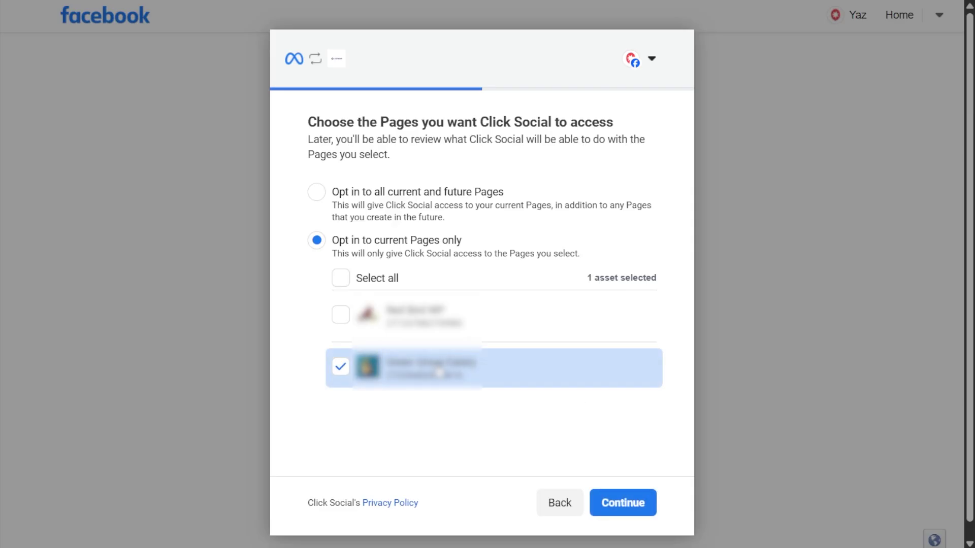
{"action": "left_click", "coordinate": [620, 498]}
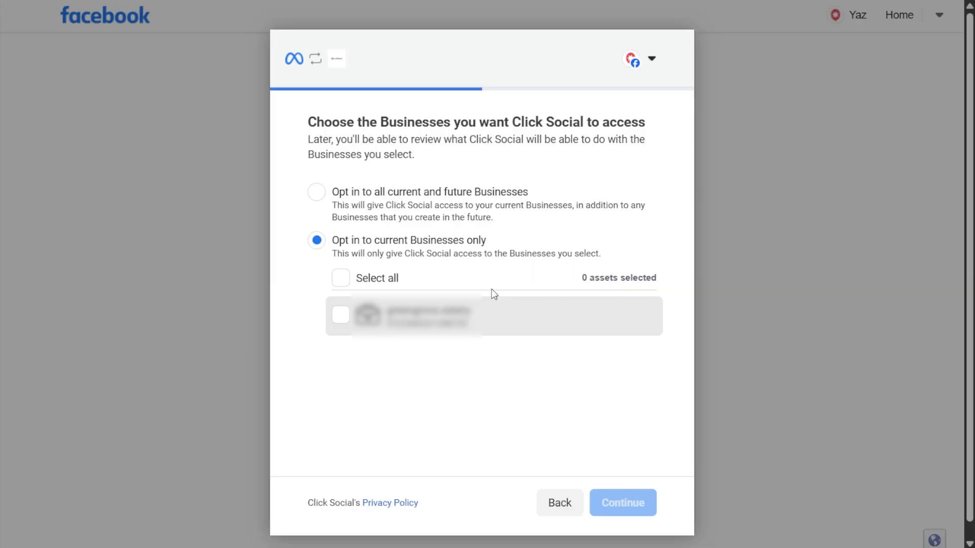
Grant Click Social access to the listed greengrove.eatery business, then save the access request and finish the connection.
{"action": "left_click", "coordinate": [484, 315]}
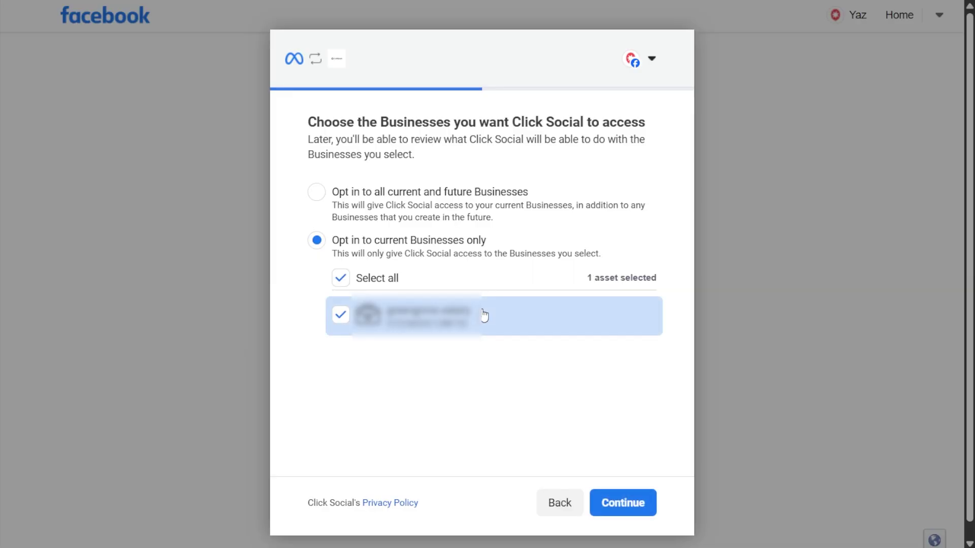
{"action": "left_click", "coordinate": [641, 513]}
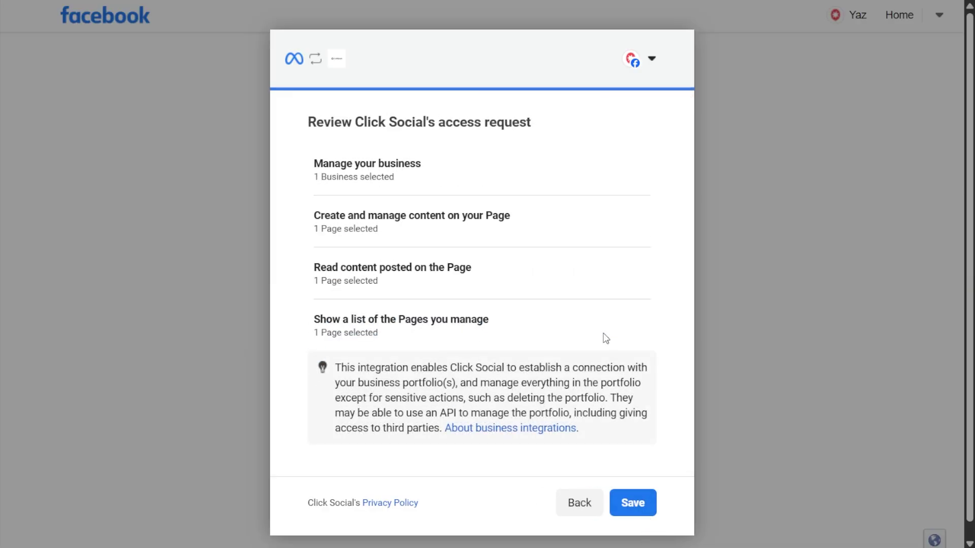
{"action": "left_click", "coordinate": [633, 505]}
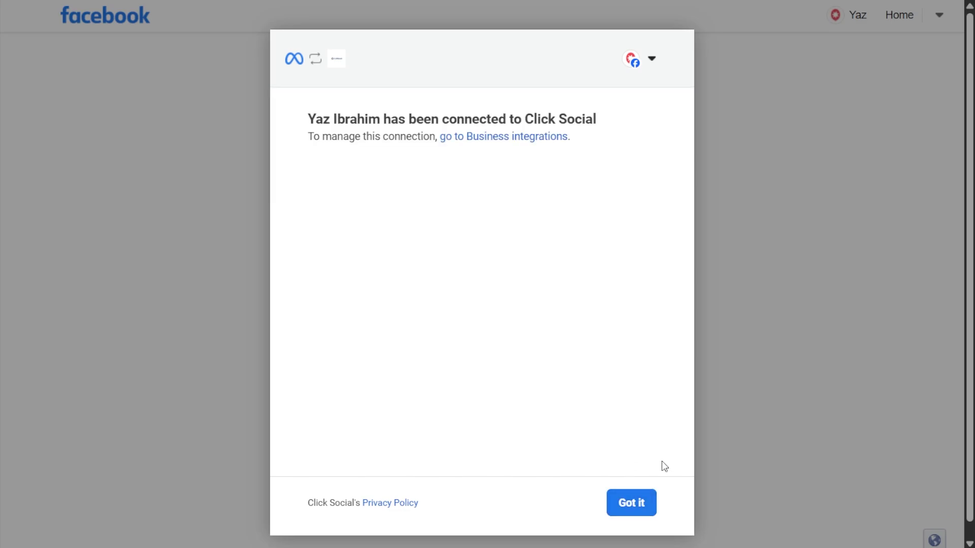
{"action": "left_click", "coordinate": [633, 503]}
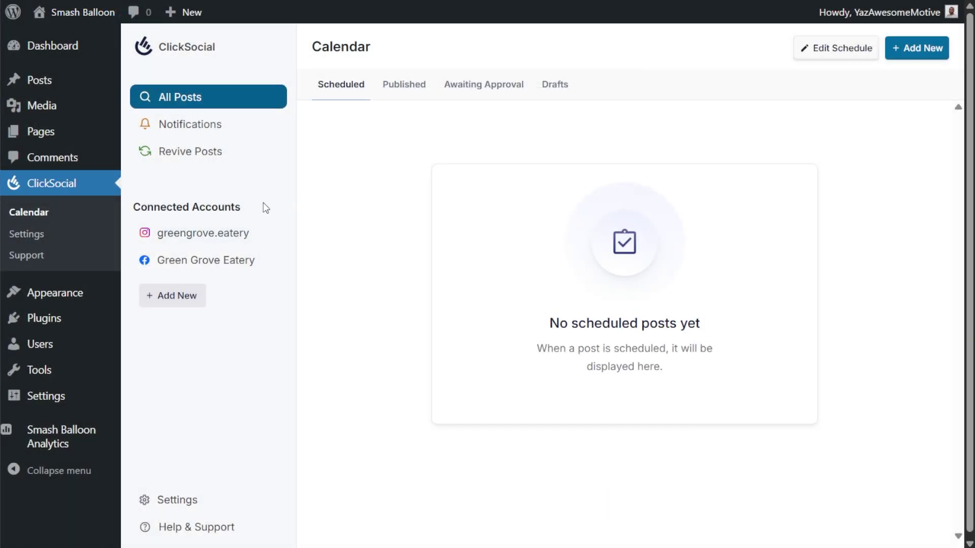
Open Revive Posts and start setting up a revival campaign.
{"action": "left_click", "coordinate": [271, 262]}
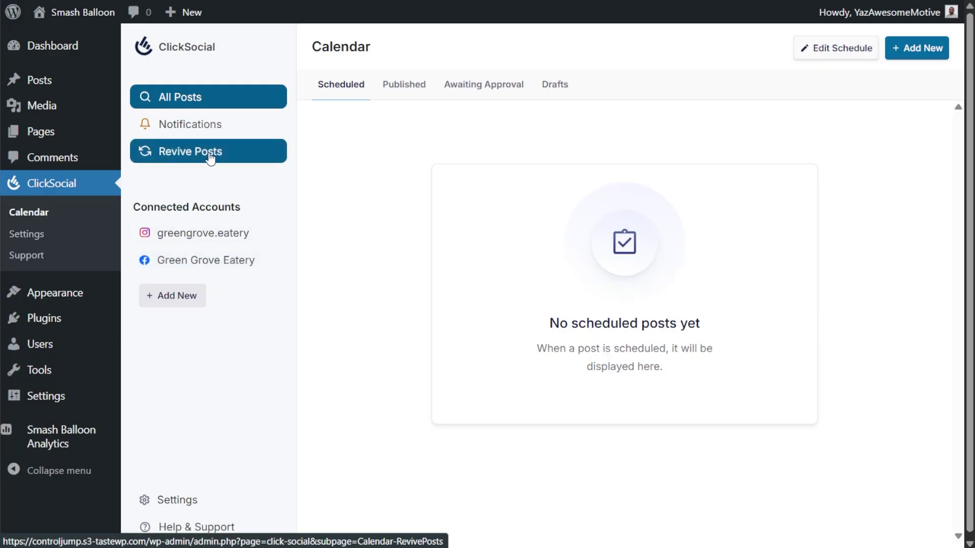
{"action": "left_click", "coordinate": [240, 159]}
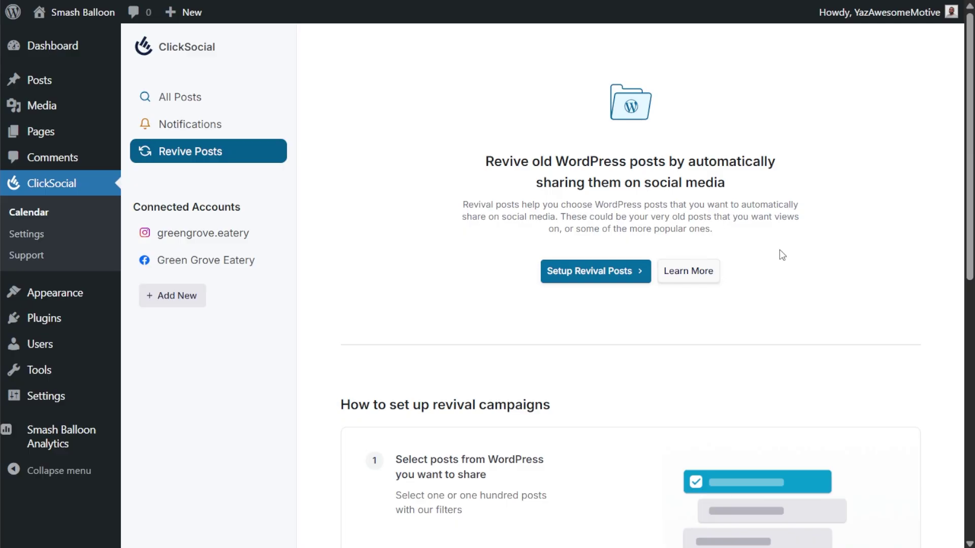
{"action": "left_click", "coordinate": [633, 273]}
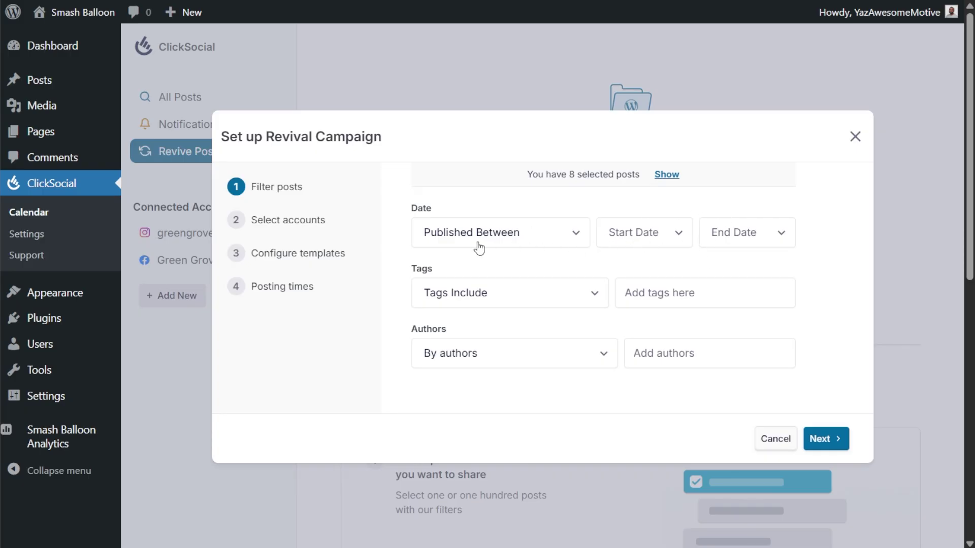
{"action": "left_click", "coordinate": [667, 236]}
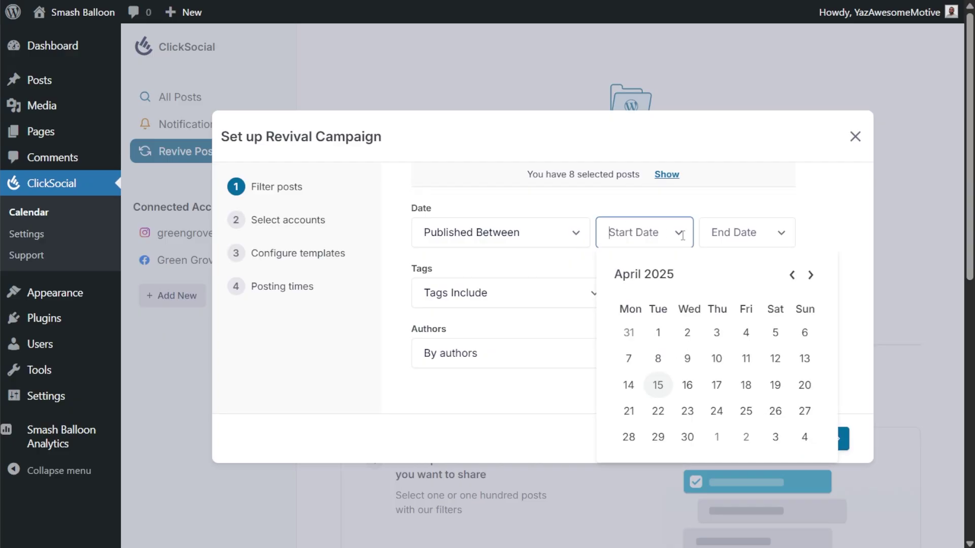
{"action": "left_click", "coordinate": [752, 240]}
{"action": "left_click", "coordinate": [829, 271]}
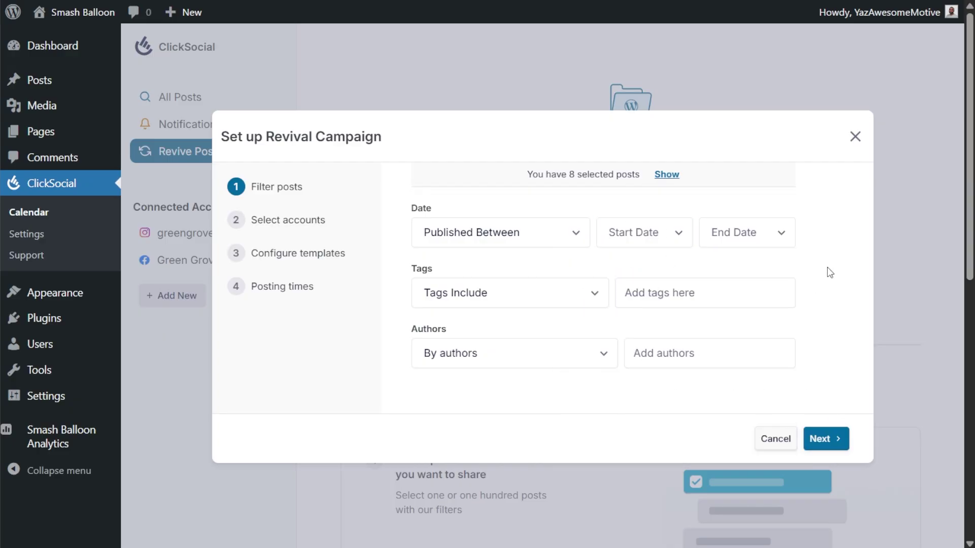
{"action": "left_click", "coordinate": [531, 232]}
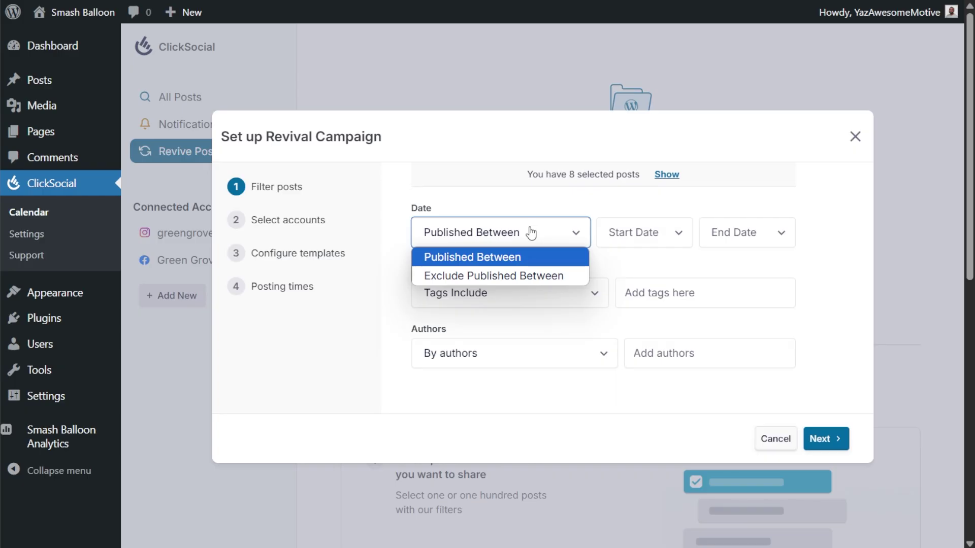
{"action": "left_click", "coordinate": [522, 274]}
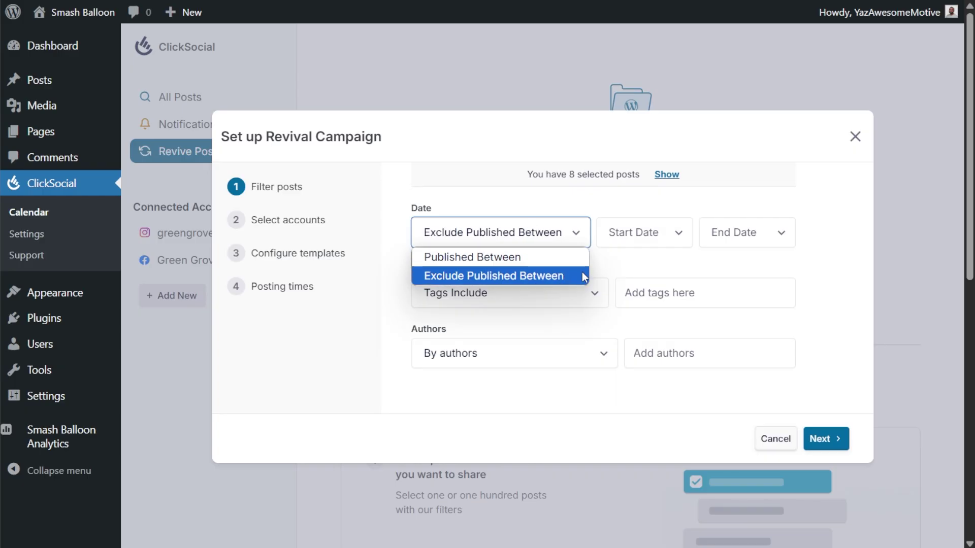
{"action": "left_click", "coordinate": [538, 256]}
Filter the campaign's posts to those published between 01/01/21 and 04/15/25.
{"action": "left_click", "coordinate": [643, 233]}
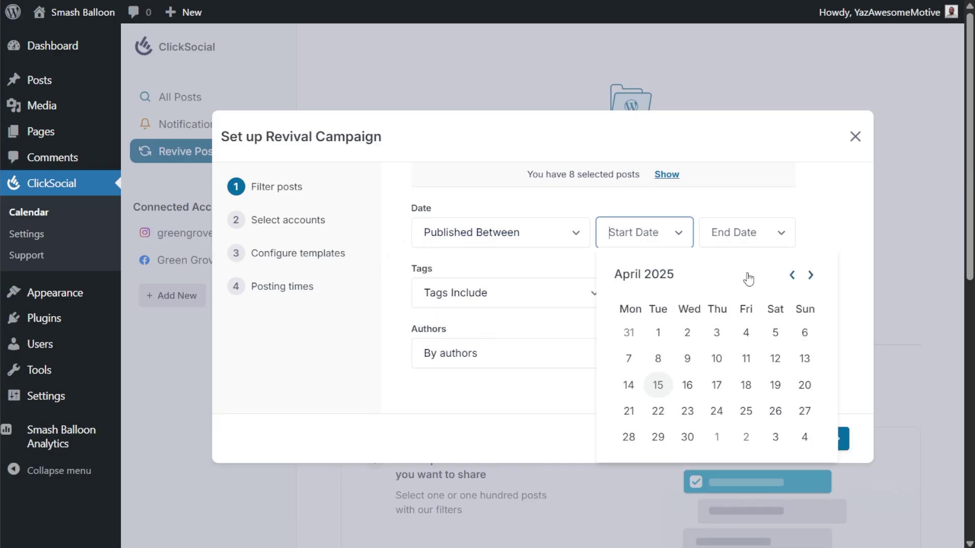
{"action": "left_click", "coordinate": [660, 277]}
{"action": "left_click", "coordinate": [624, 277]}
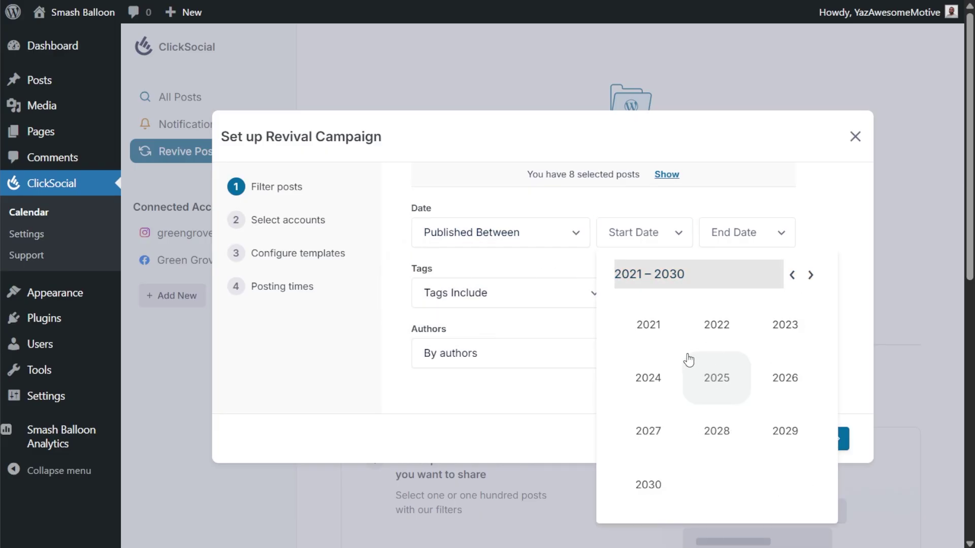
{"action": "left_click", "coordinate": [653, 326]}
{"action": "left_click", "coordinate": [648, 327]}
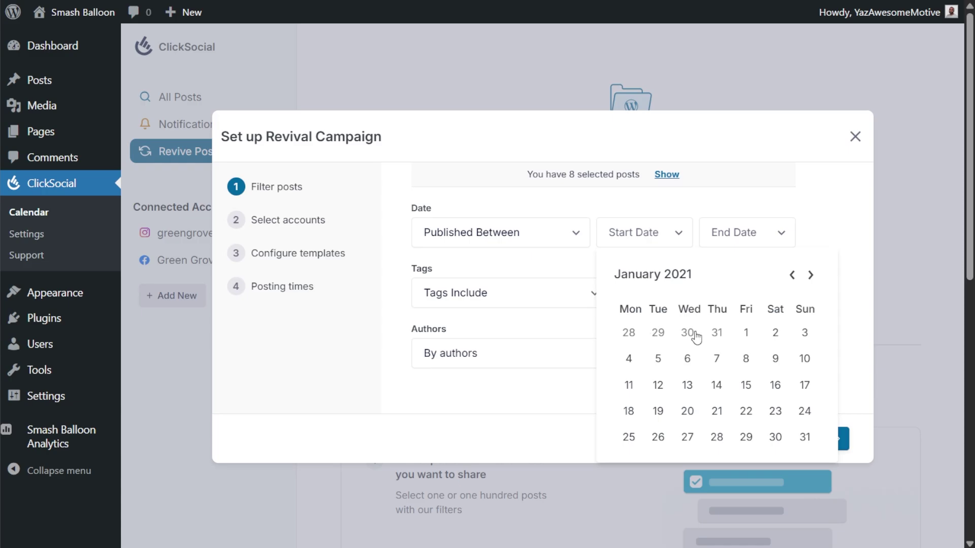
{"action": "left_click", "coordinate": [745, 333]}
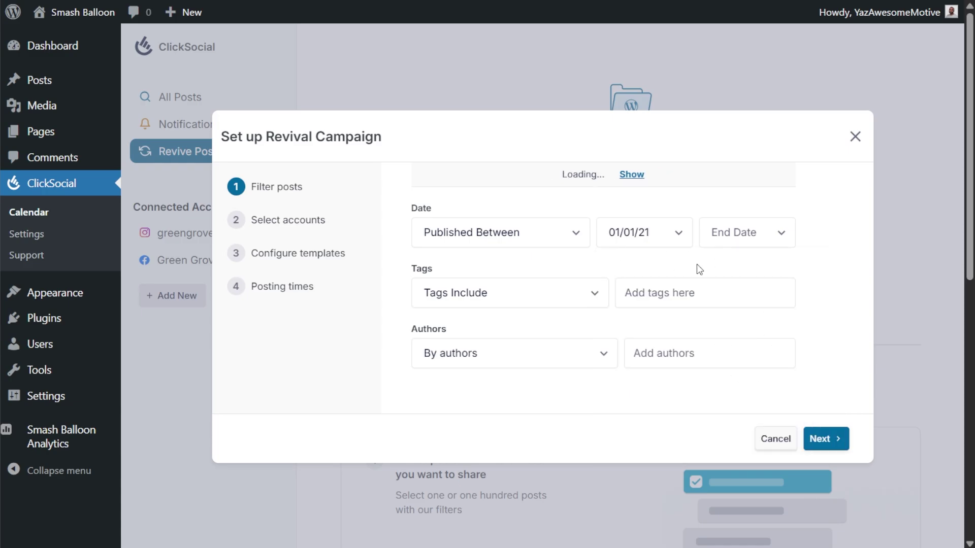
{"action": "left_click", "coordinate": [754, 237]}
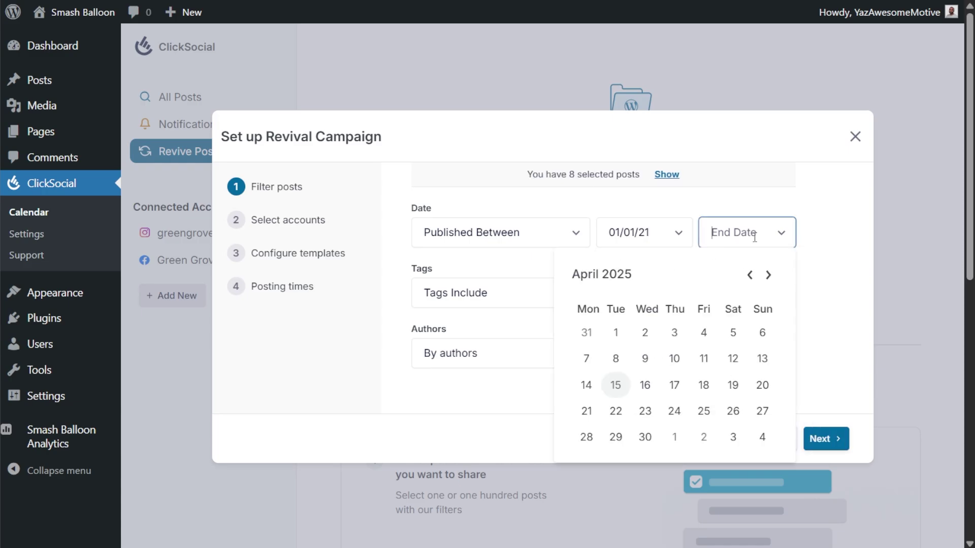
{"action": "left_click", "coordinate": [616, 388]}
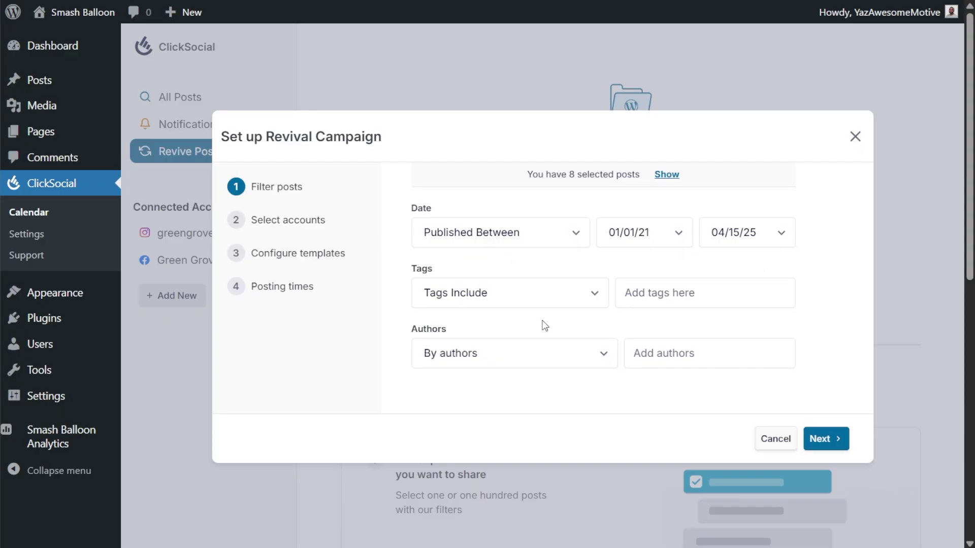
Examine the include and exclude options for tags and authors, and review the list of posts selected for the campaign.
{"action": "left_click", "coordinate": [568, 297]}
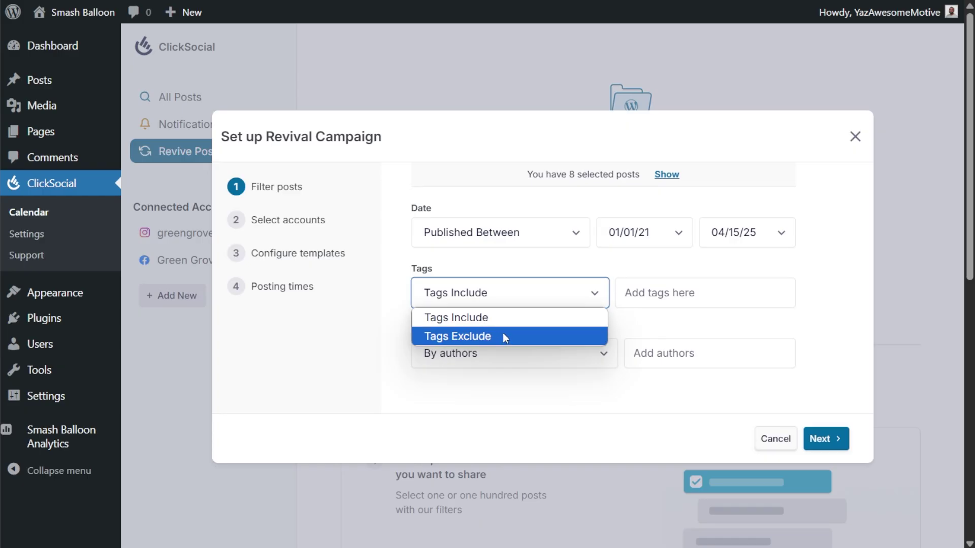
{"action": "left_click", "coordinate": [621, 317]}
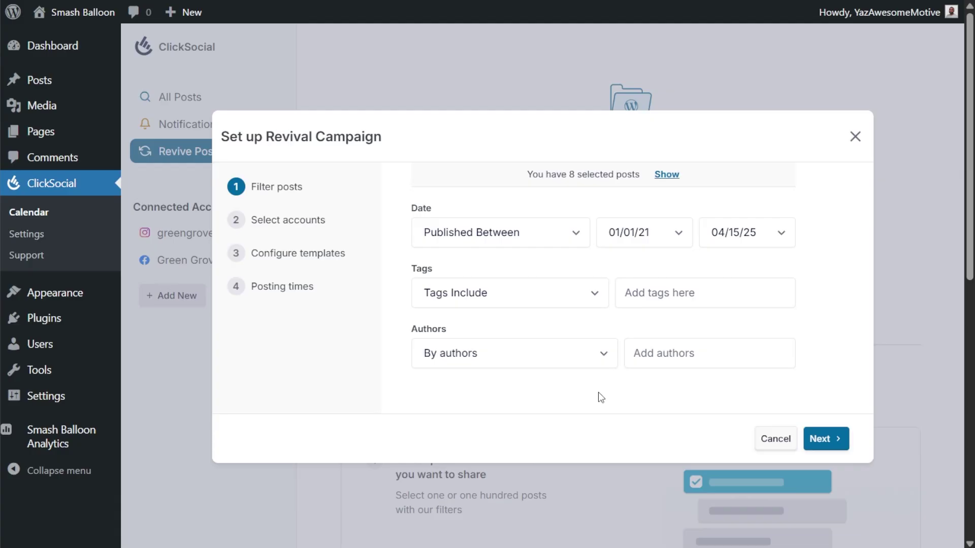
{"action": "left_click", "coordinate": [656, 355]}
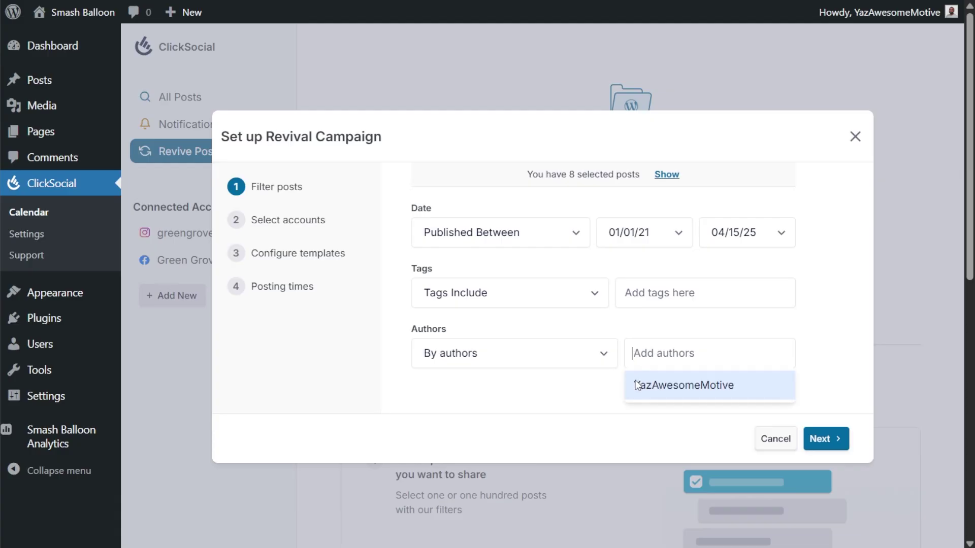
{"action": "left_click", "coordinate": [595, 358]}
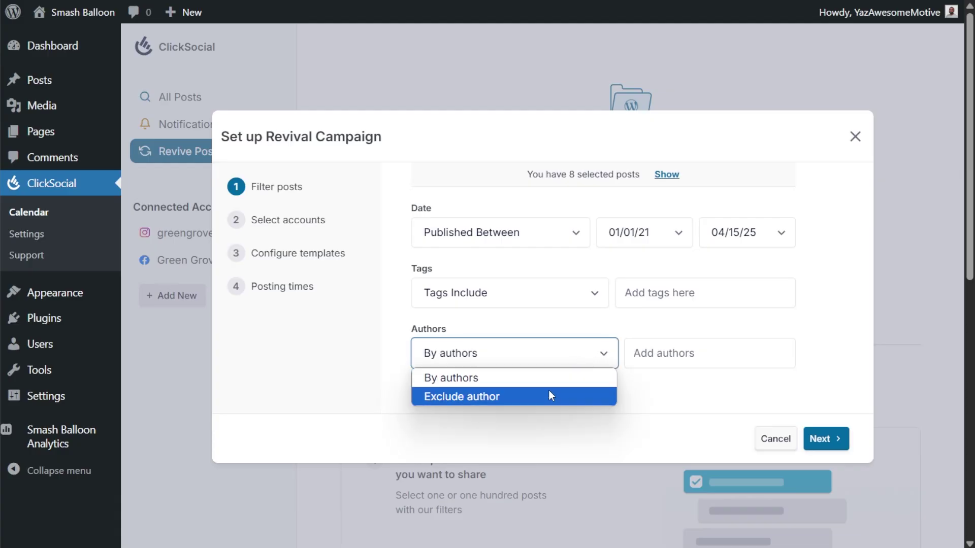
{"action": "left_click", "coordinate": [657, 379]}
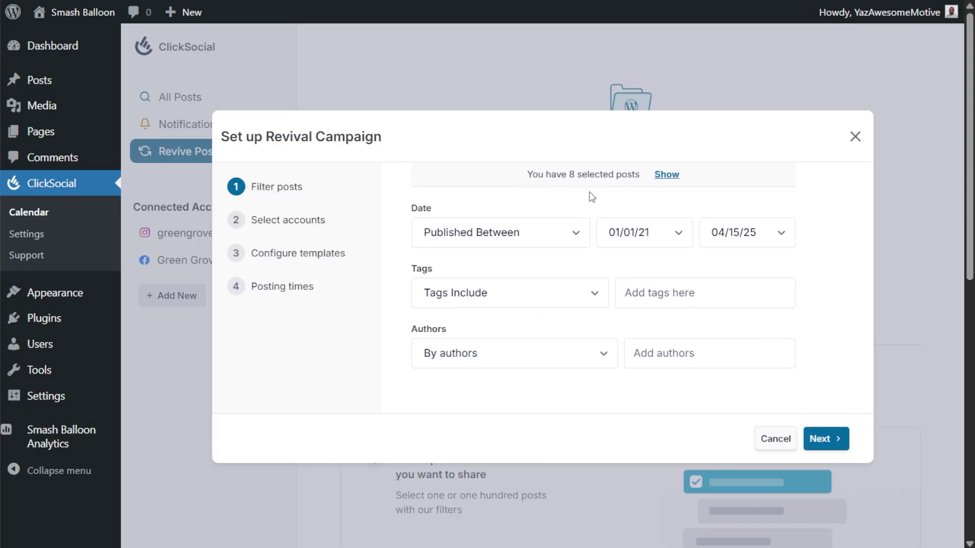
{"action": "left_click", "coordinate": [667, 175]}
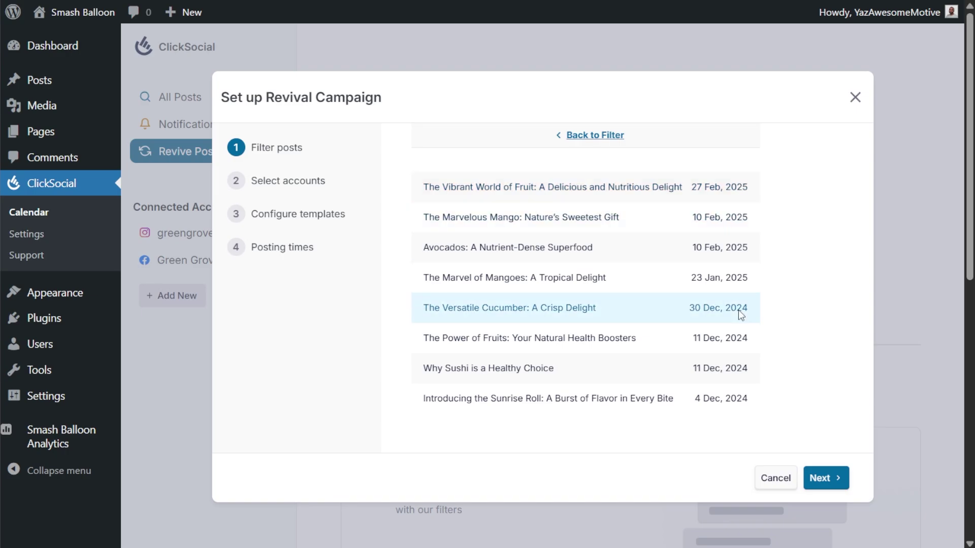
{"action": "left_click", "coordinate": [610, 135]}
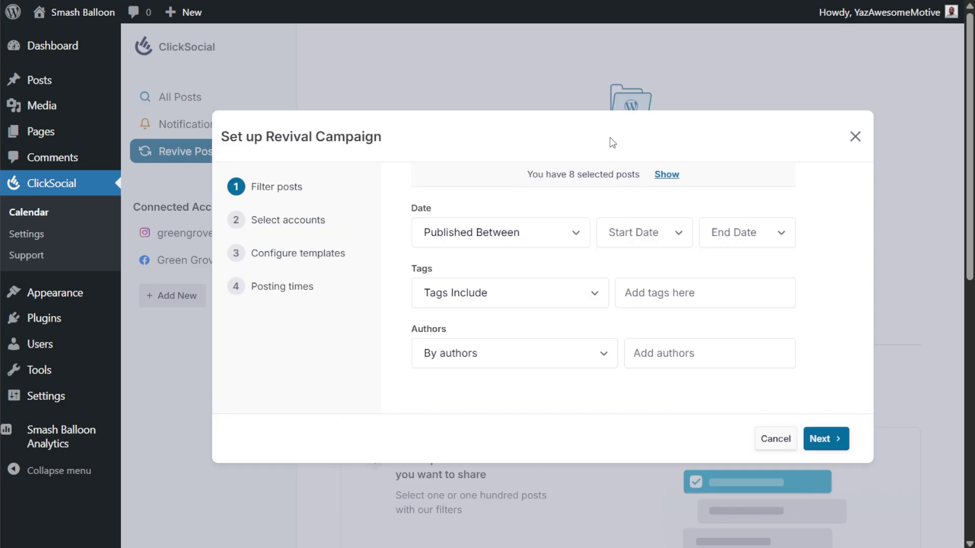
Accept the post filters, select the Green Grove Eatery Facebook account for the campaign and continue to the templates.
{"action": "left_click", "coordinate": [822, 439]}
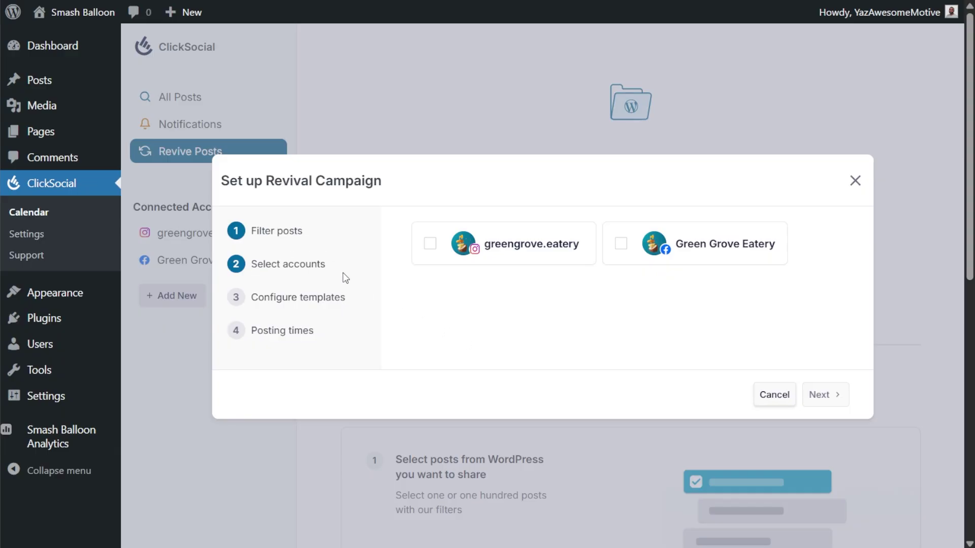
{"action": "left_click", "coordinate": [621, 245]}
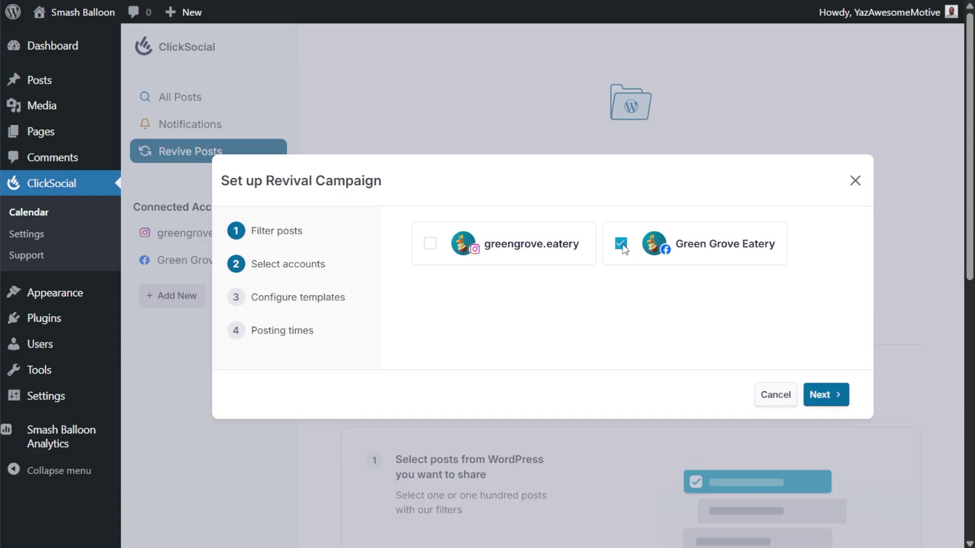
{"action": "left_click", "coordinate": [829, 390]}
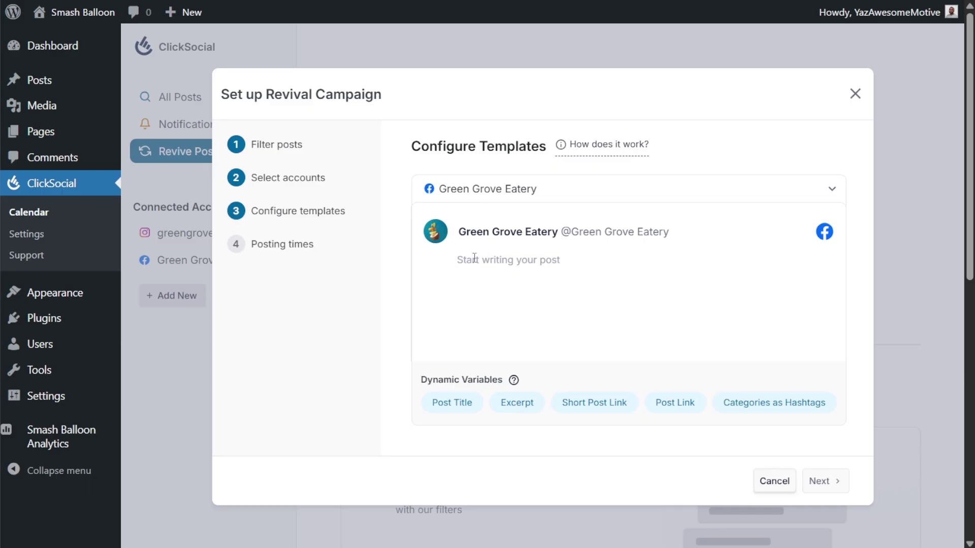
Write "Check out our blog post about:" in the Facebook post template, followed by the Post Title variable.
{"action": "left_click", "coordinate": [584, 270]}
{"action": "type", "text": "Check out our blog pos"}
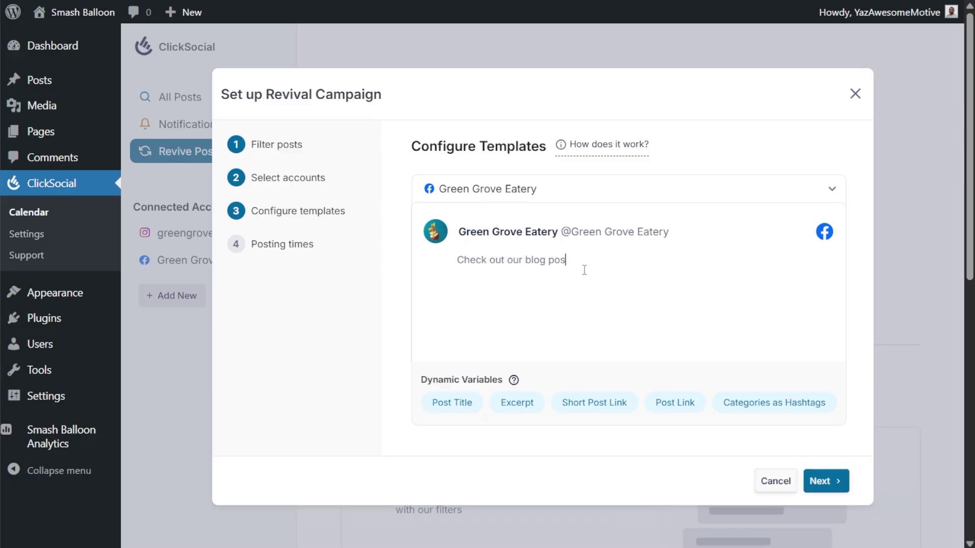
{"action": "type", "text": "t about:"}
{"action": "left_click", "coordinate": [460, 406]}
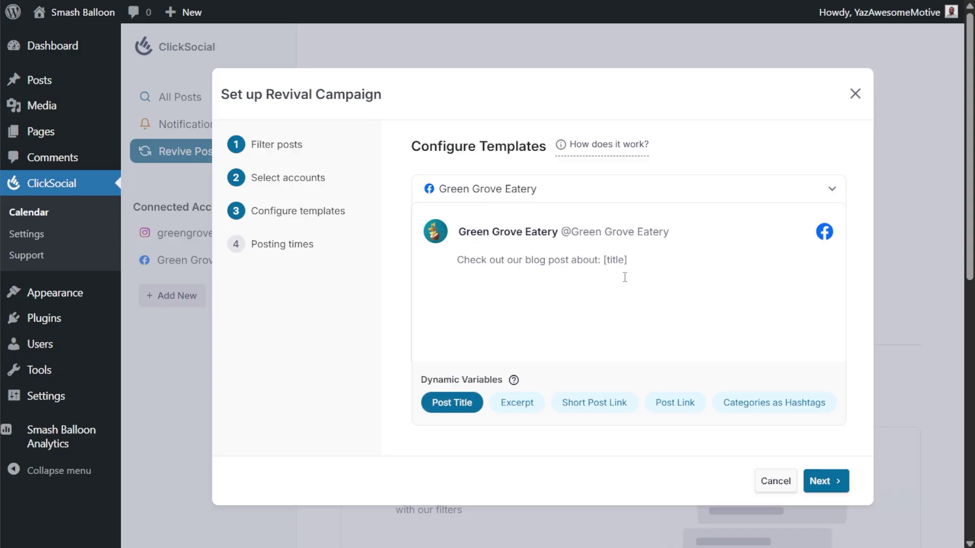
Add "Read it here:" below the title text in the template, with the Short Post Link variable on the next line.
{"action": "type", "text": "Read it here:"}
{"action": "key", "text": "Return"}
{"action": "left_click", "coordinate": [589, 404]}
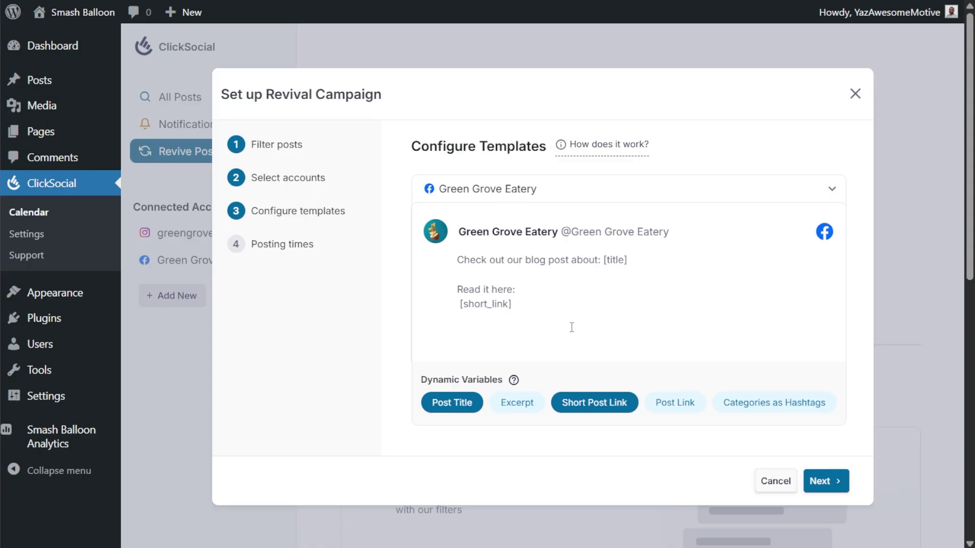
Continue to the posting times and add a Friday 06:00 PM slot for sharing revival posts.
{"action": "left_click", "coordinate": [822, 480]}
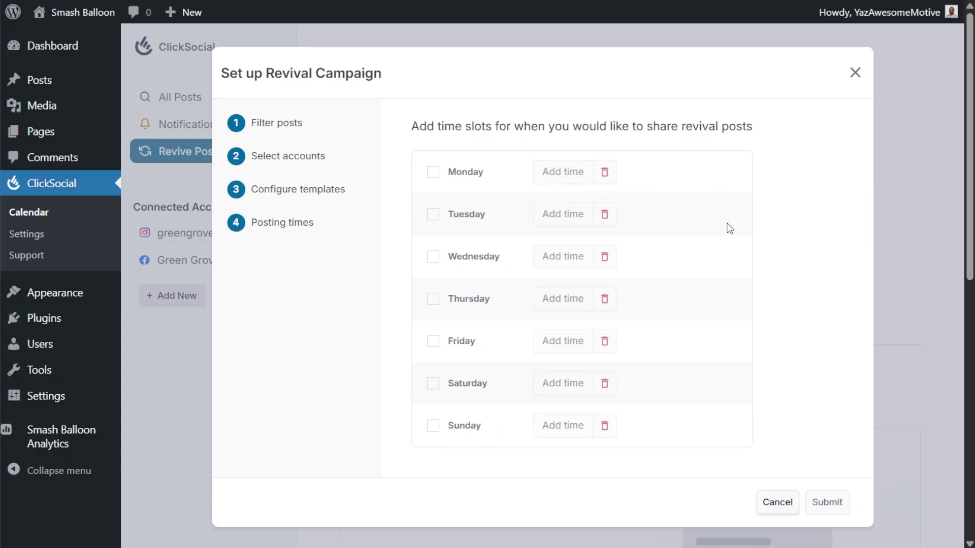
{"action": "left_click", "coordinate": [432, 342]}
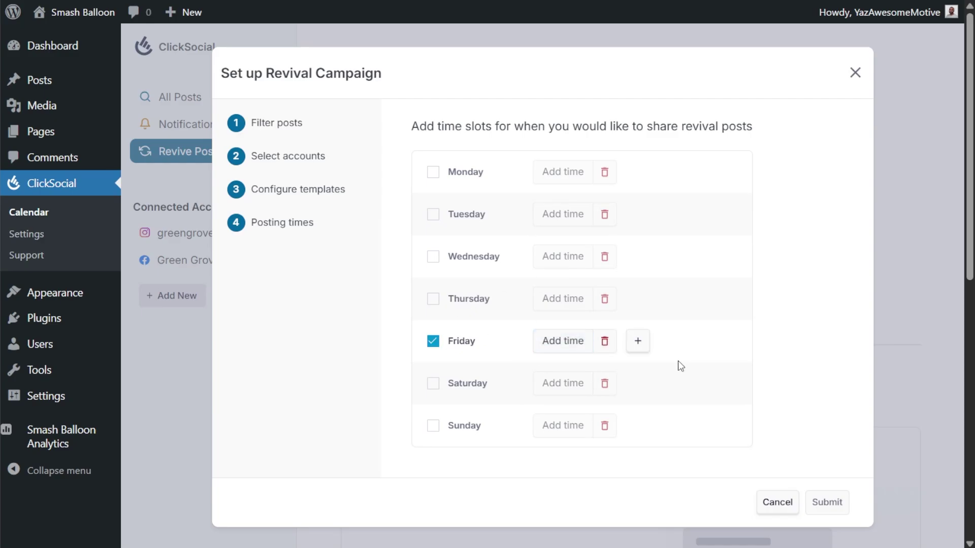
{"action": "left_click", "coordinate": [558, 345]}
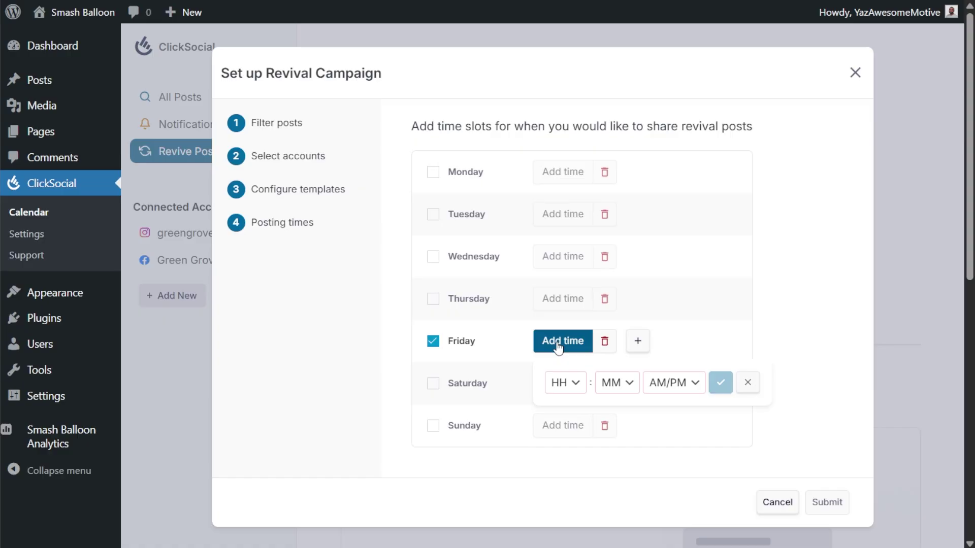
{"action": "left_click", "coordinate": [573, 385]}
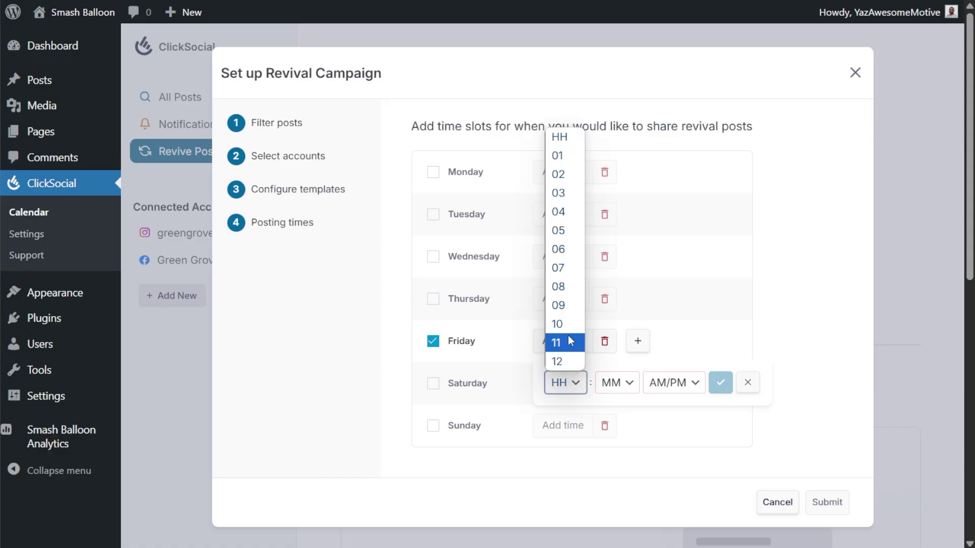
{"action": "left_click", "coordinate": [561, 249]}
{"action": "left_click", "coordinate": [612, 384]}
{"action": "scroll", "coordinate": [611, 43], "scroll_direction": "up", "scroll_amount": 1}
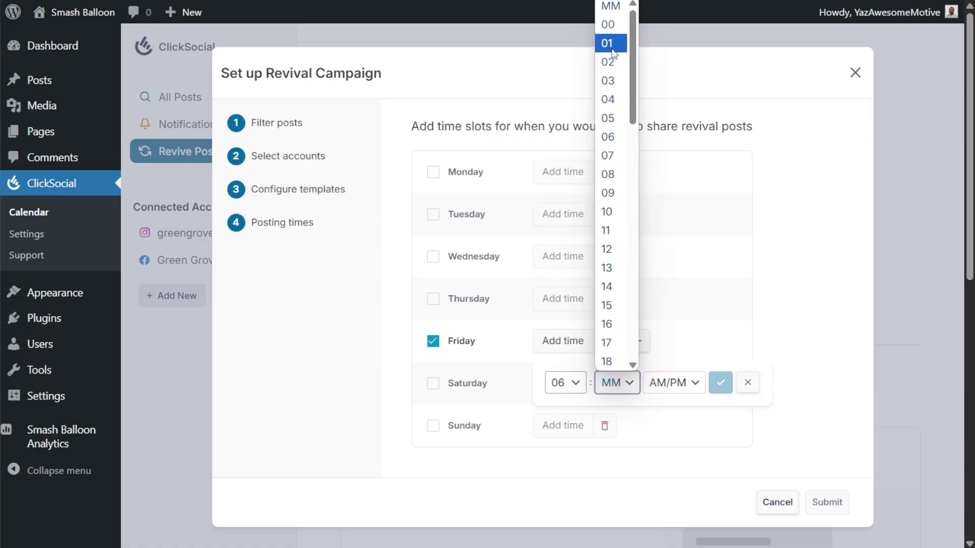
{"action": "left_click", "coordinate": [612, 26]}
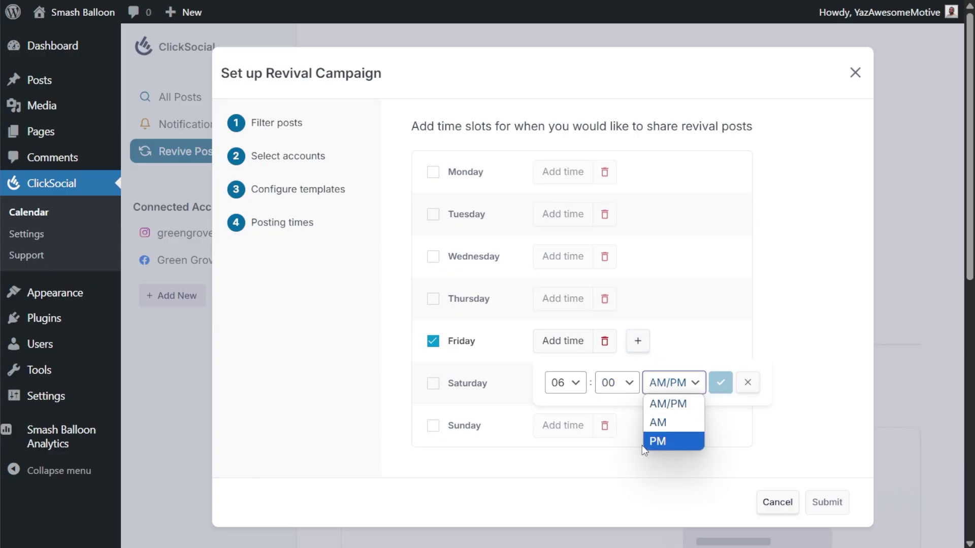
{"action": "left_click", "coordinate": [665, 443]}
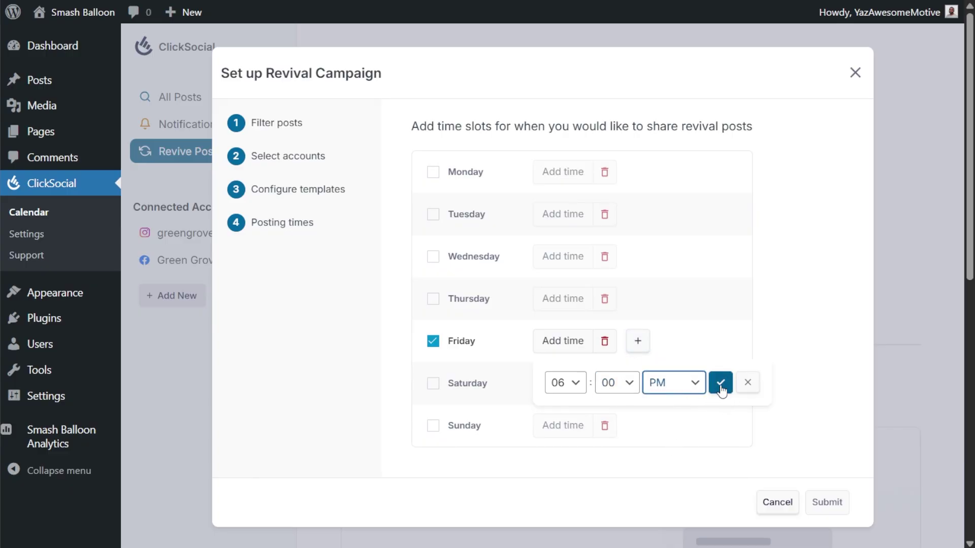
{"action": "left_click", "coordinate": [721, 386]}
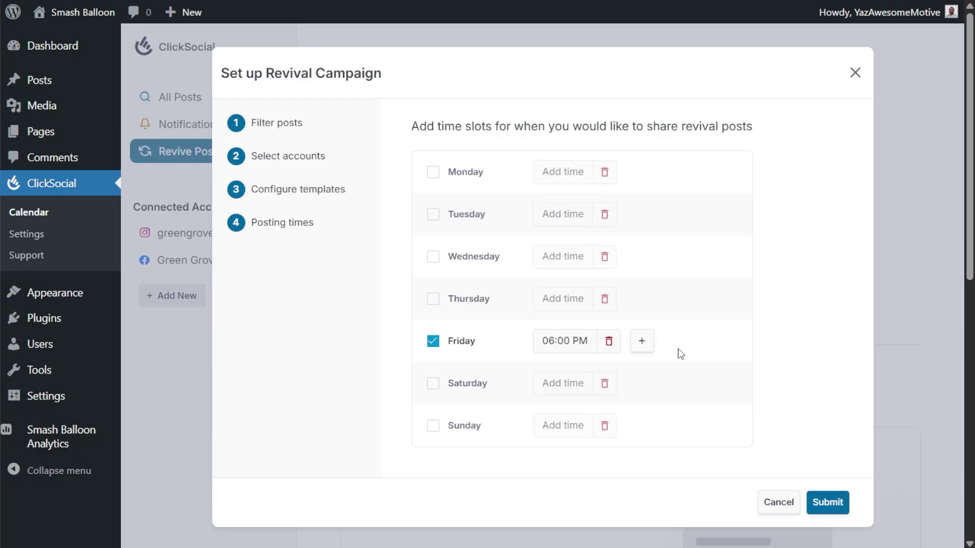
{"action": "left_click", "coordinate": [433, 257]}
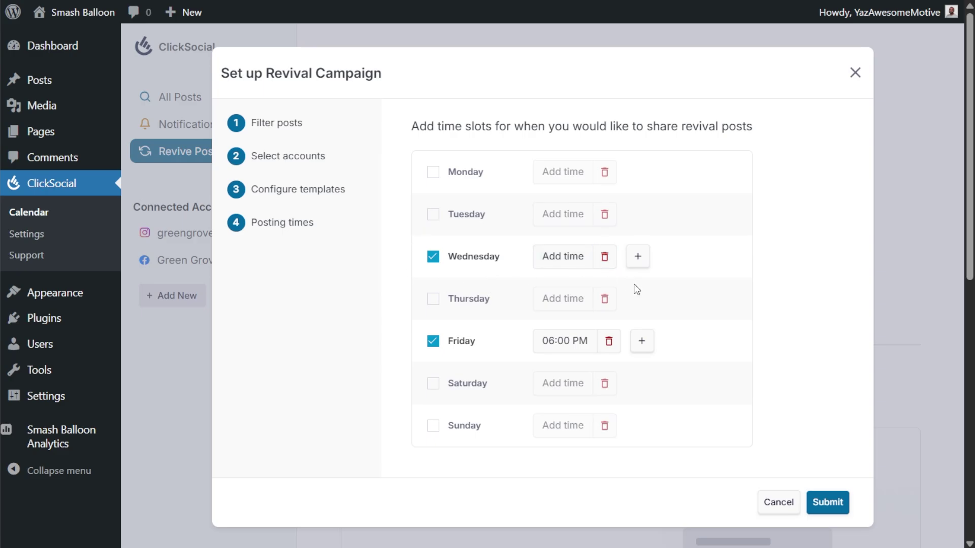
{"action": "left_click", "coordinate": [605, 258]}
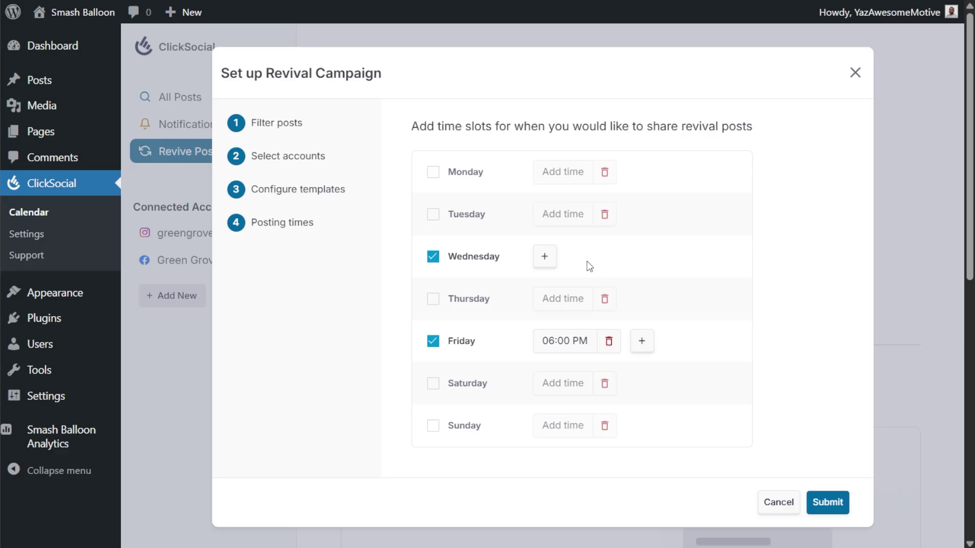
{"action": "left_click", "coordinate": [433, 257]}
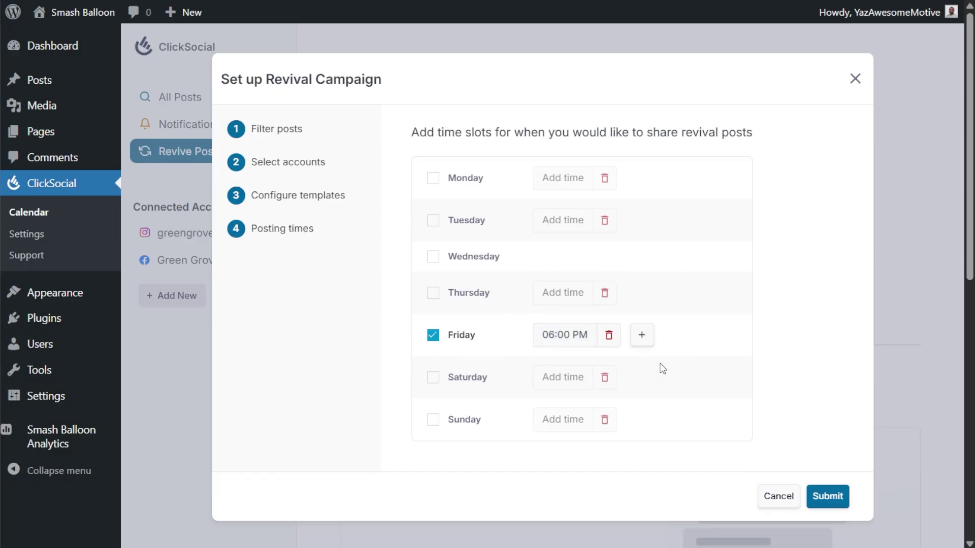
Submit the revival campaign and preview its scheduled posts for 18 April and 2 May in the quick view.
{"action": "left_click", "coordinate": [839, 504]}
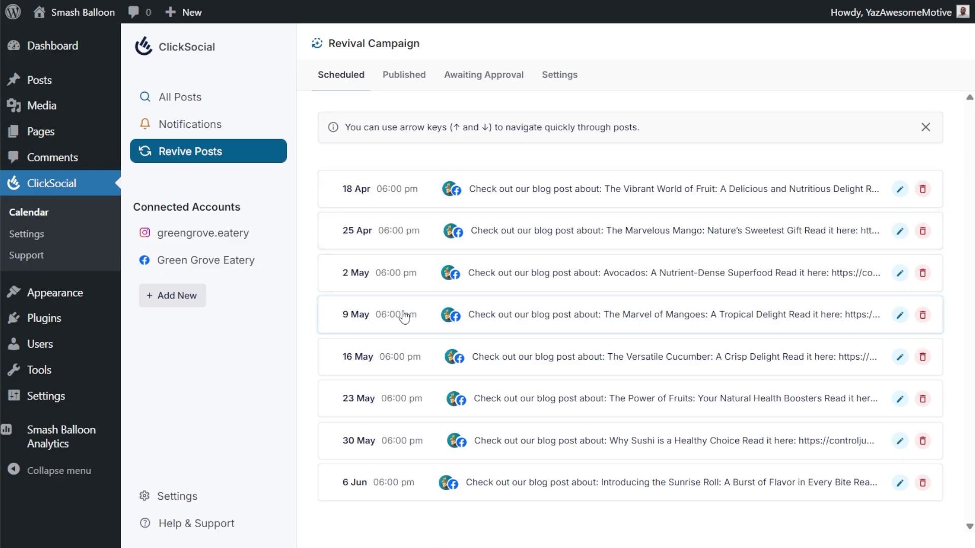
{"action": "left_click", "coordinate": [755, 189]}
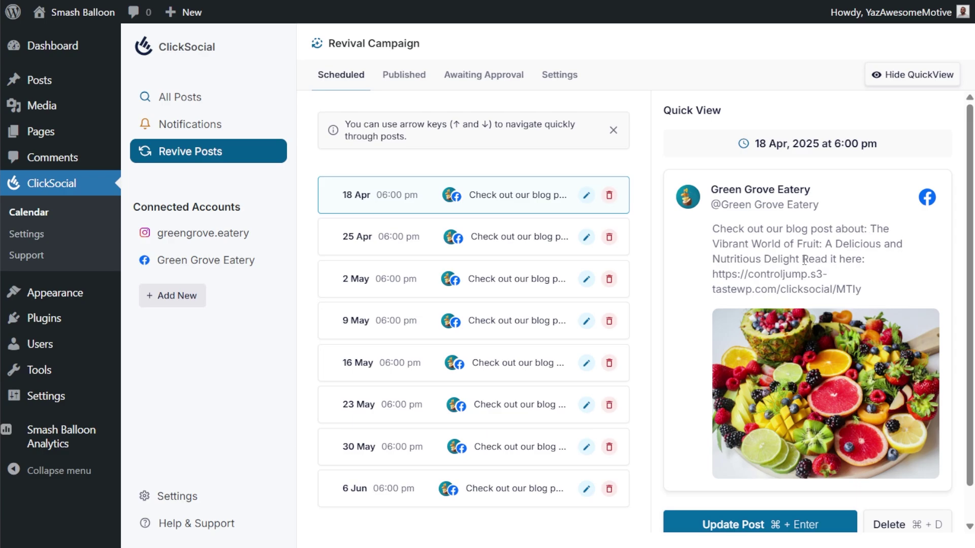
{"action": "left_click_drag", "start_coordinate": [803, 260], "coordinate": [865, 260]}
{"action": "left_click", "coordinate": [876, 279]}
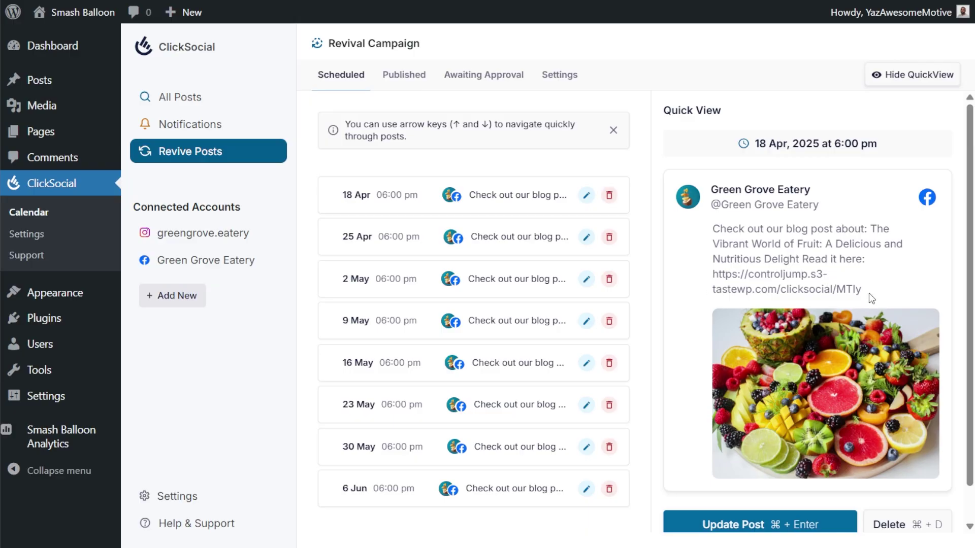
{"action": "scroll", "coordinate": [870, 294], "scroll_direction": "down", "scroll_amount": 1}
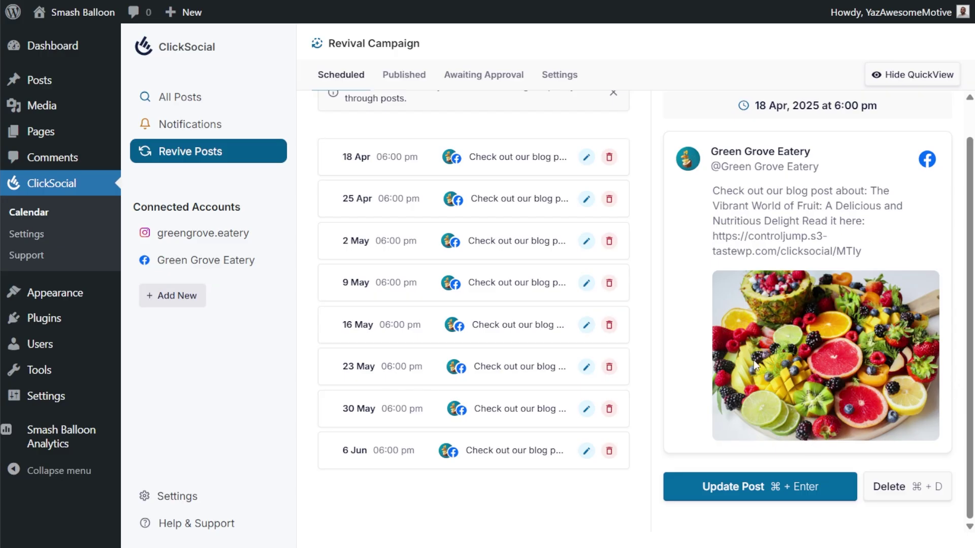
{"action": "left_click", "coordinate": [911, 76]}
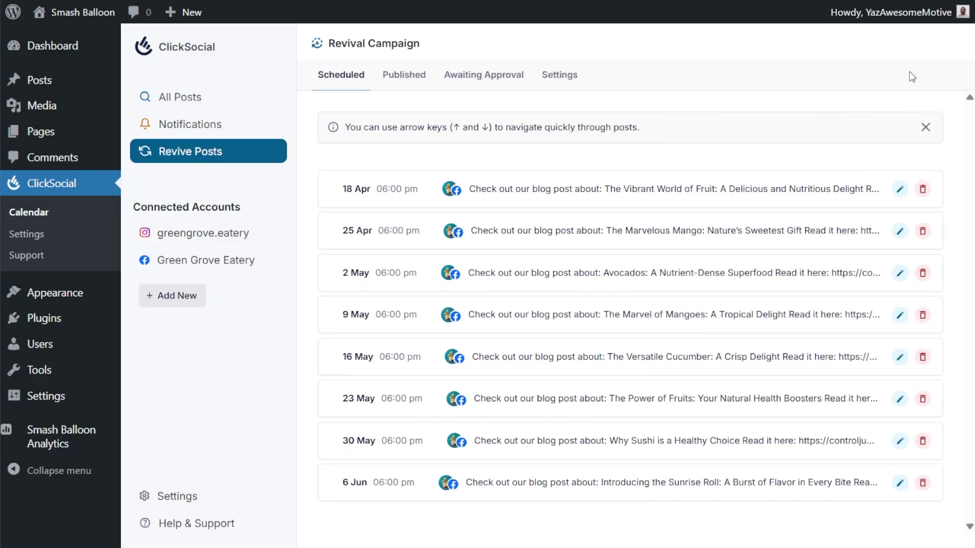
{"action": "left_click", "coordinate": [665, 277]}
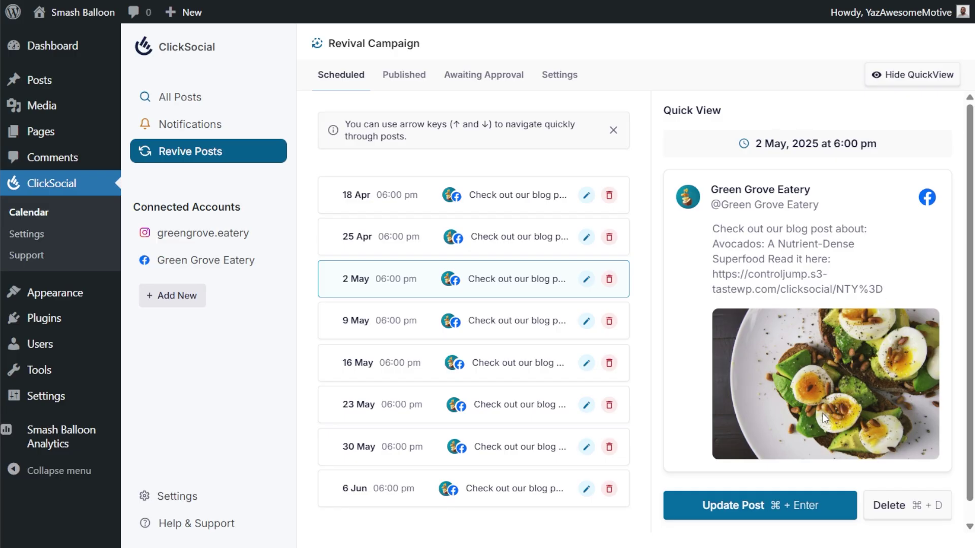
{"action": "left_click", "coordinate": [910, 81]}
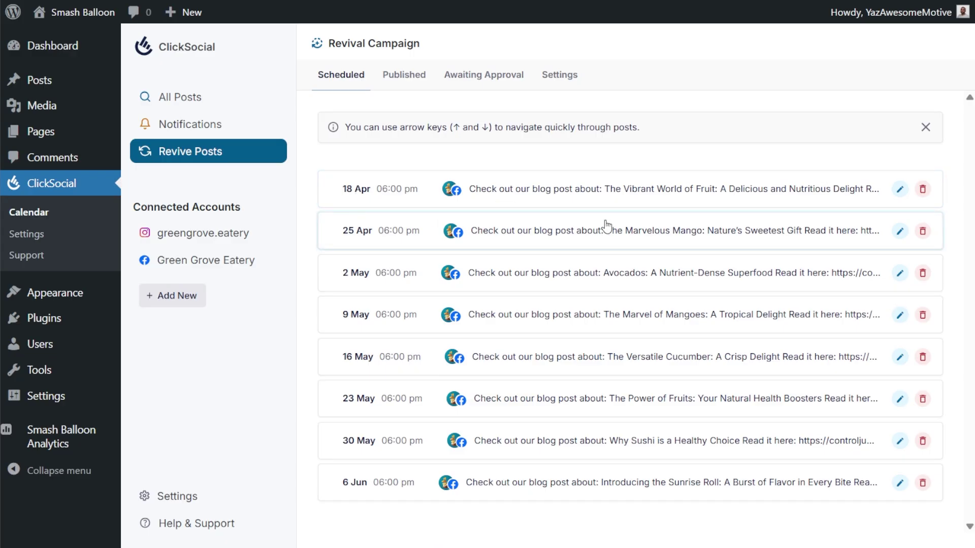
Open the Marvelous Mango post scheduled for 25 April in the editor and review its text and image.
{"action": "left_click", "coordinate": [743, 241]}
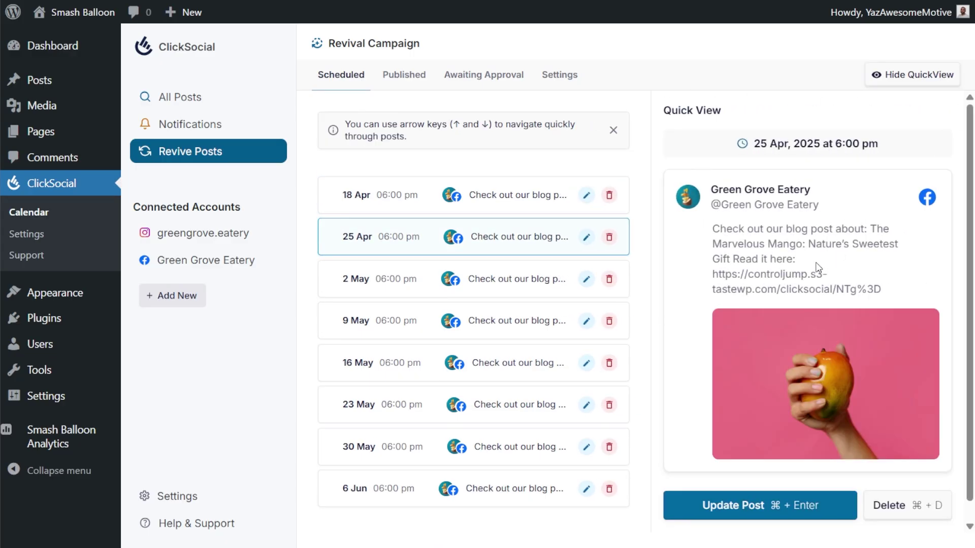
{"action": "left_click", "coordinate": [787, 507]}
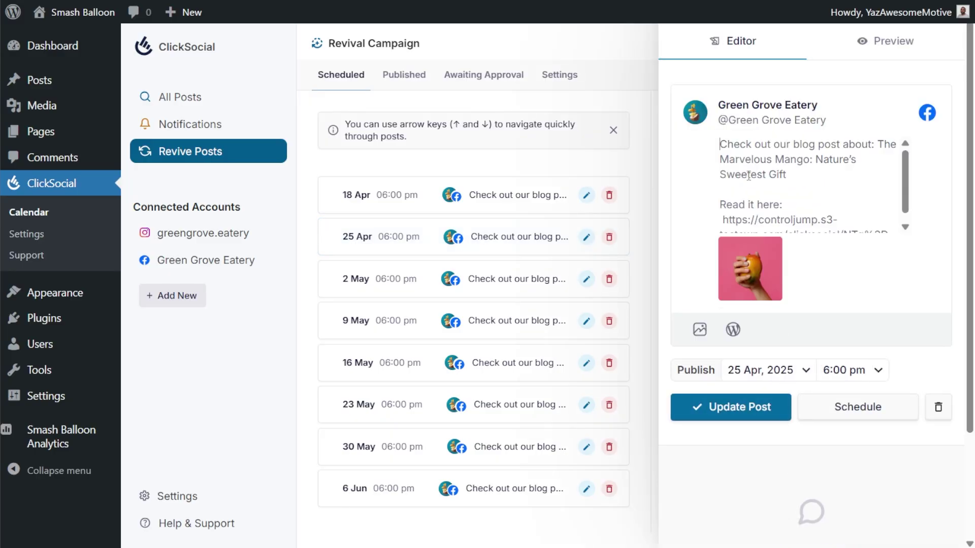
{"action": "scroll", "coordinate": [748, 176], "scroll_direction": "down", "scroll_amount": 1}
{"action": "mouse_move", "coordinate": [762, 265]}
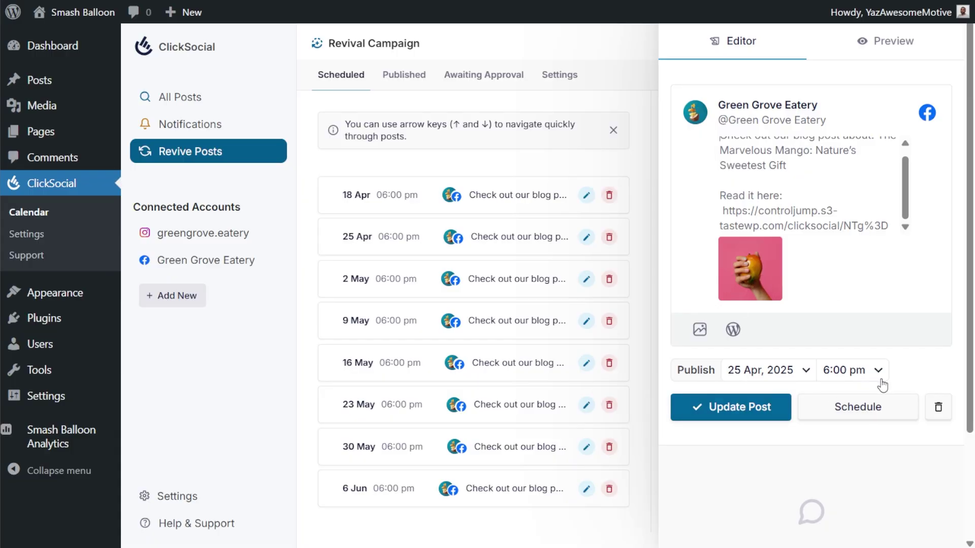
Reschedule the Marvelous Mango post to publish now and update it.
{"action": "left_click", "coordinate": [812, 405]}
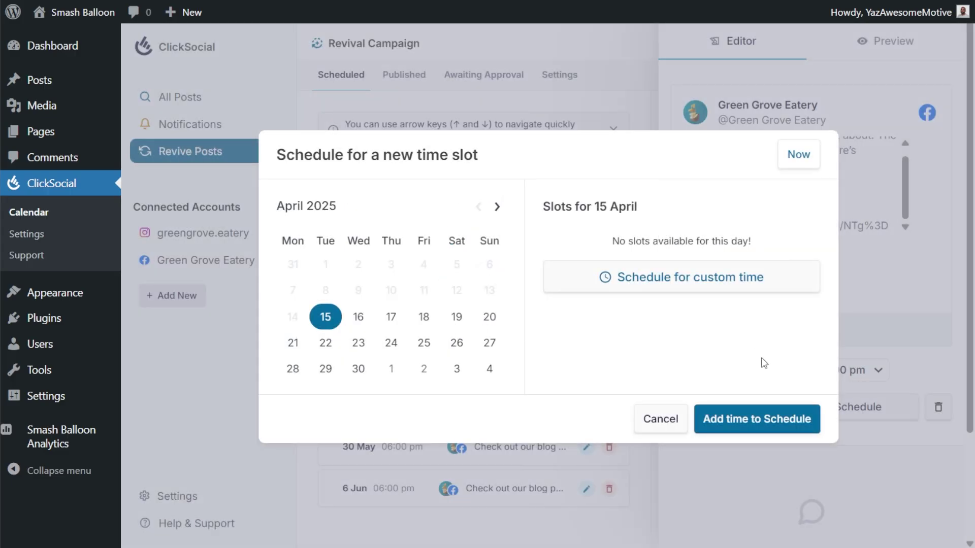
{"action": "left_click", "coordinate": [359, 319]}
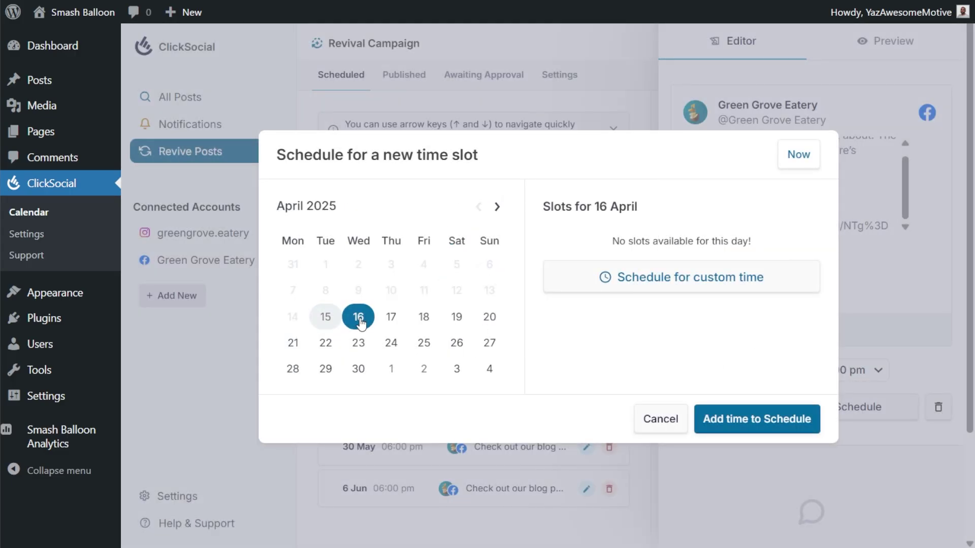
{"action": "left_click", "coordinate": [668, 280]}
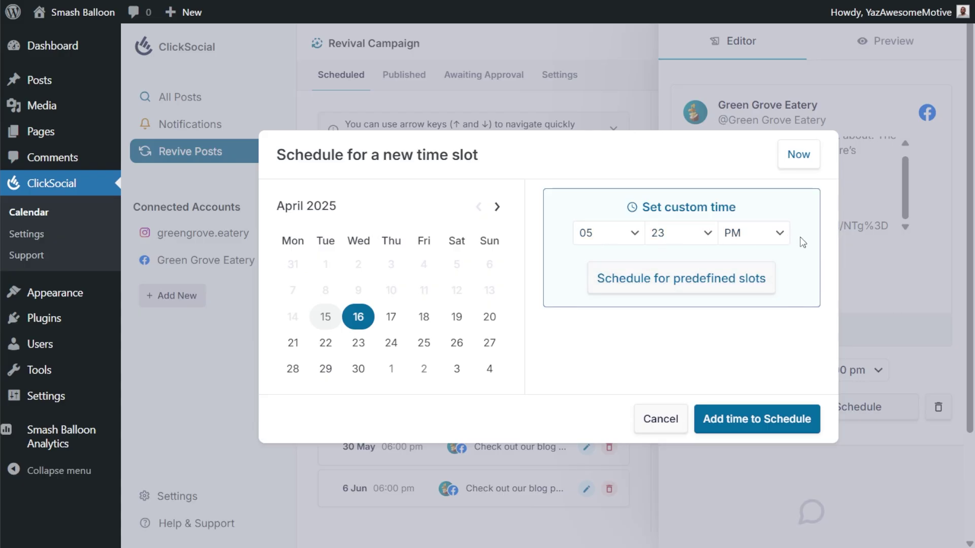
{"action": "left_click", "coordinate": [807, 160]}
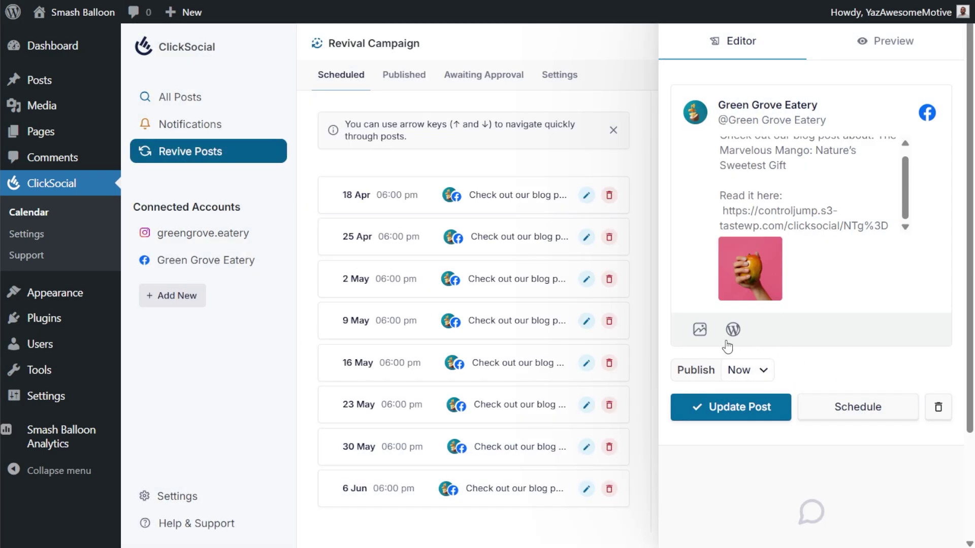
{"action": "left_click", "coordinate": [731, 412]}
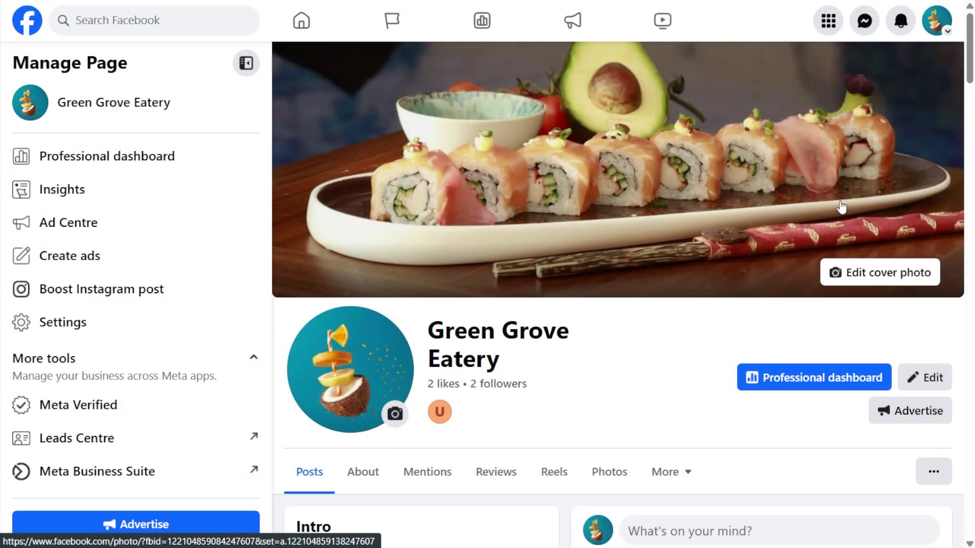
Switch to the Green Grove Eatery page on Facebook and open the published Marvelous Mango post.
{"action": "scroll", "coordinate": [841, 207], "scroll_direction": "down", "scroll_amount": 9}
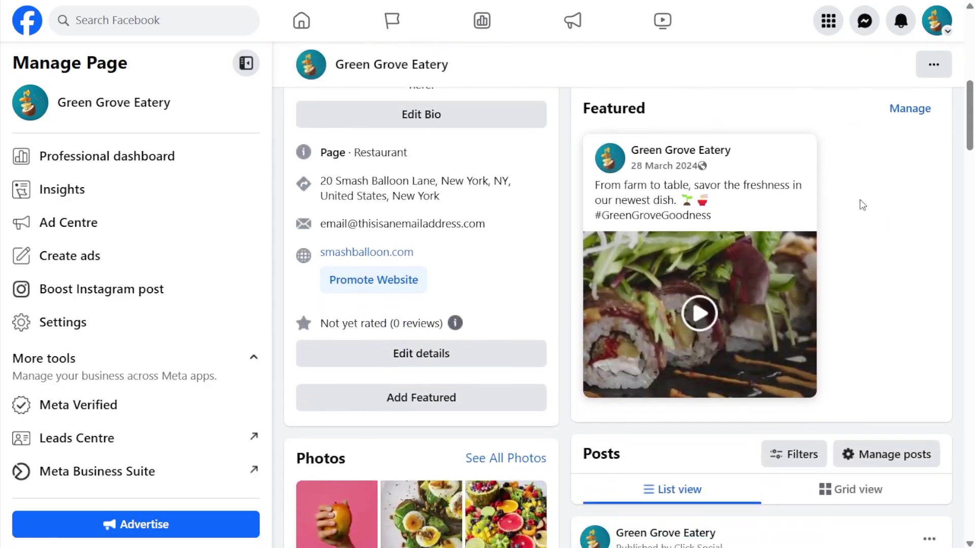
{"action": "scroll", "coordinate": [862, 204], "scroll_direction": "down", "scroll_amount": 6}
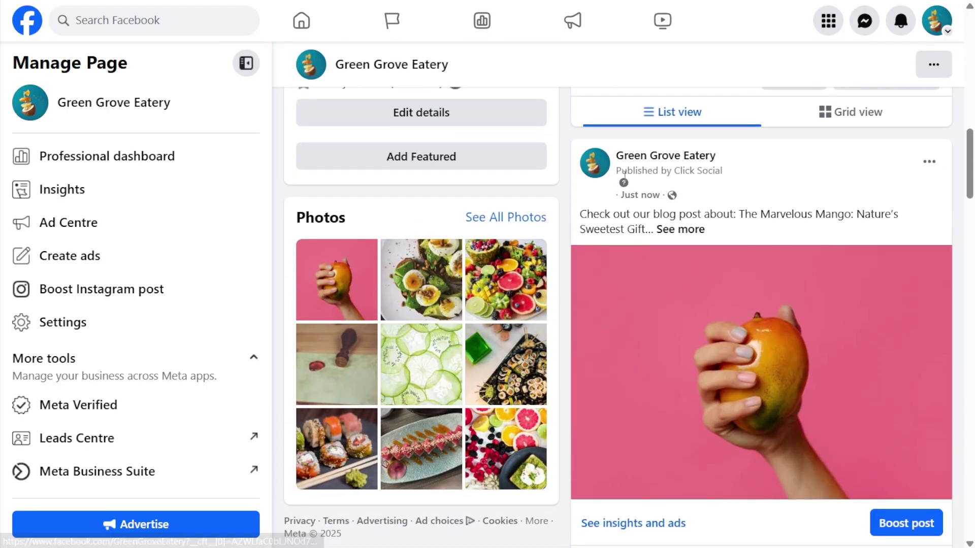
{"action": "left_click", "coordinate": [753, 306]}
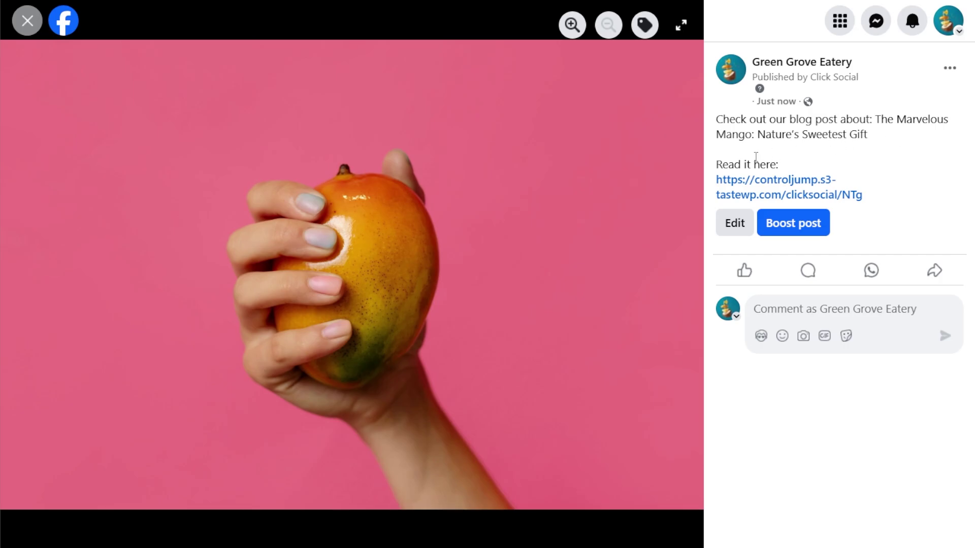
Follow the short link in the Facebook post and read through the linked blog article.
{"action": "left_click", "coordinate": [801, 185]}
{"action": "scroll", "coordinate": [801, 186], "scroll_direction": "down", "scroll_amount": 5}
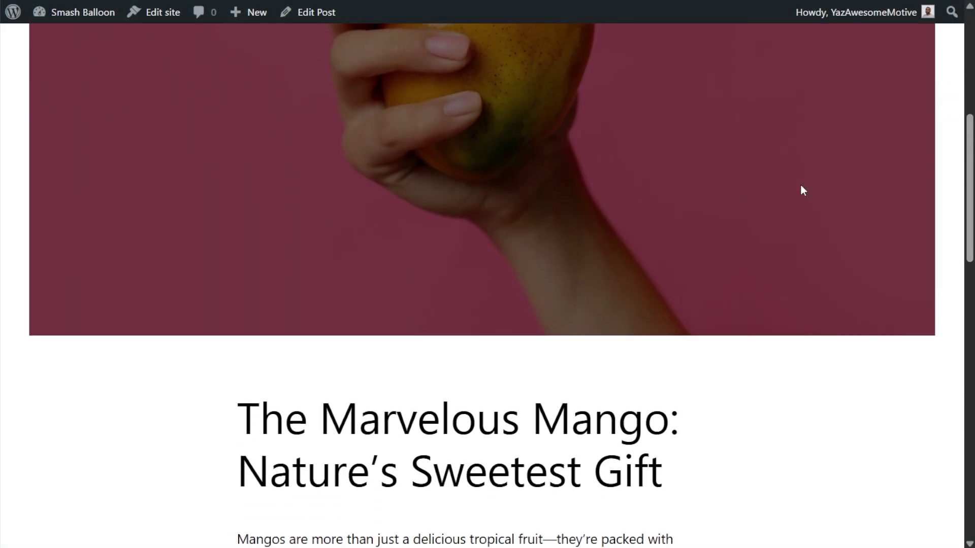
{"action": "scroll", "coordinate": [801, 186], "scroll_direction": "down", "scroll_amount": 6}
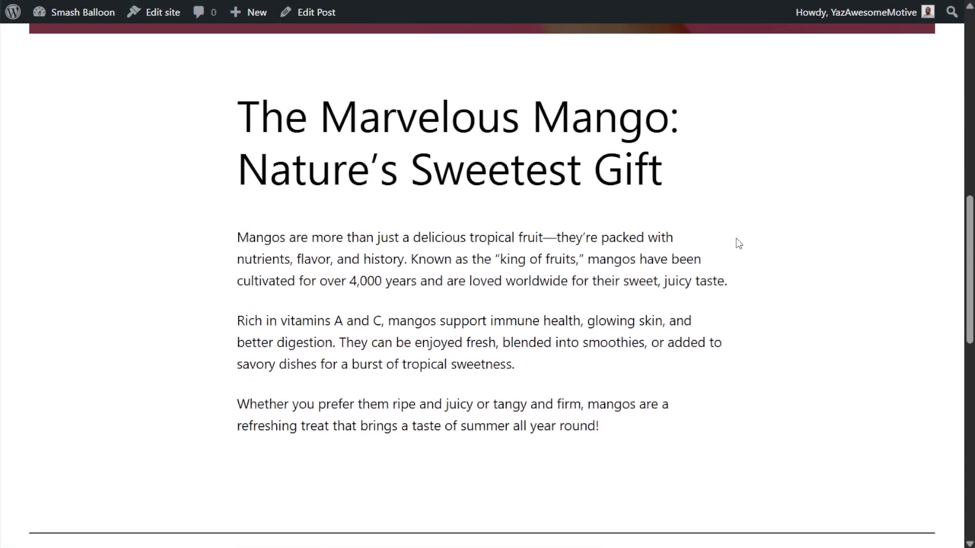